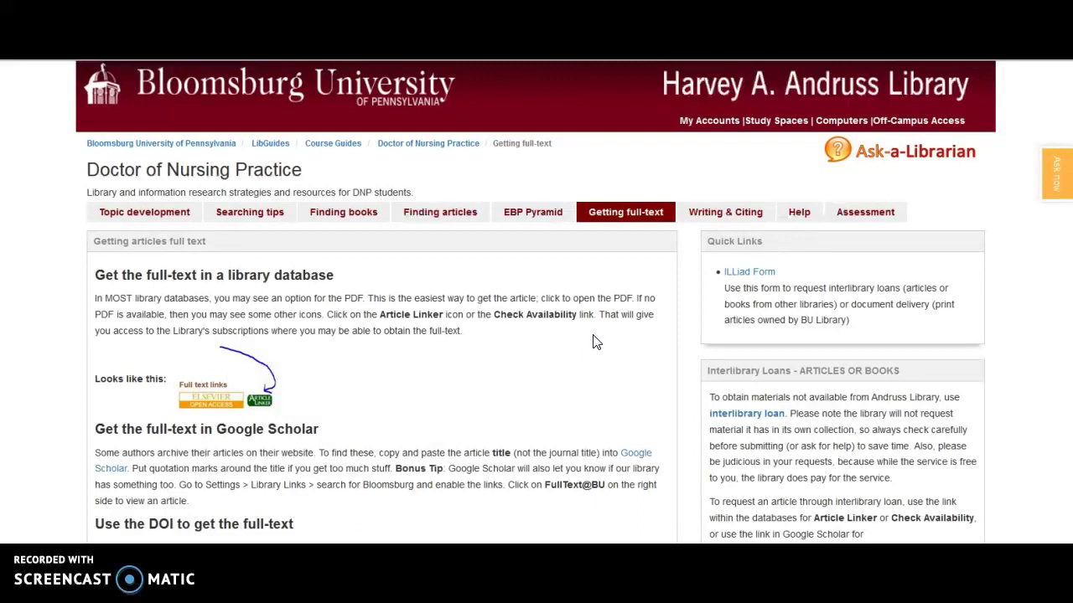
Read down the Getting full-text page and open Citation Linker under 'Use the DOI to get the full-text'.
scroll(592, 342, down, 1)
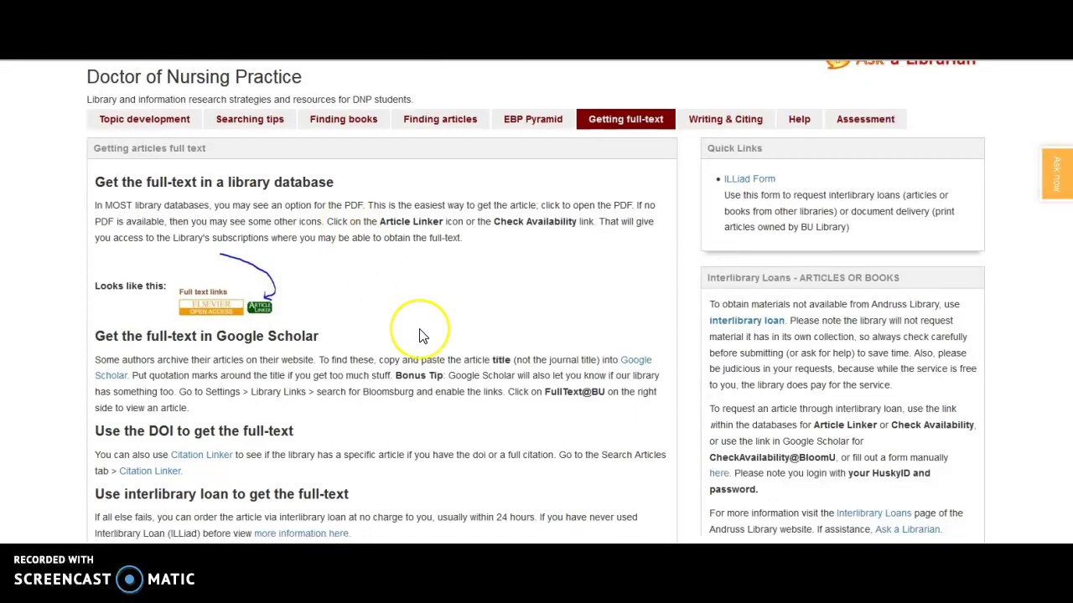
scroll(419, 331, down, 1)
click(426, 327)
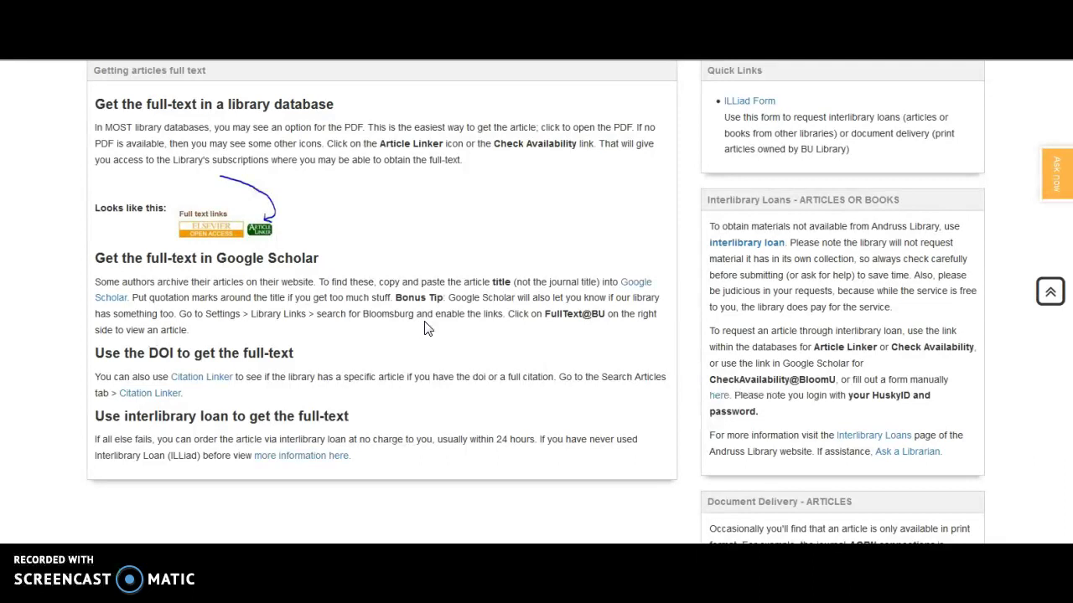
click(475, 311)
click(210, 382)
Point out the Citation Linker's DOI and PMID fields, then go back to the Getting full-text page.
click(112, 492)
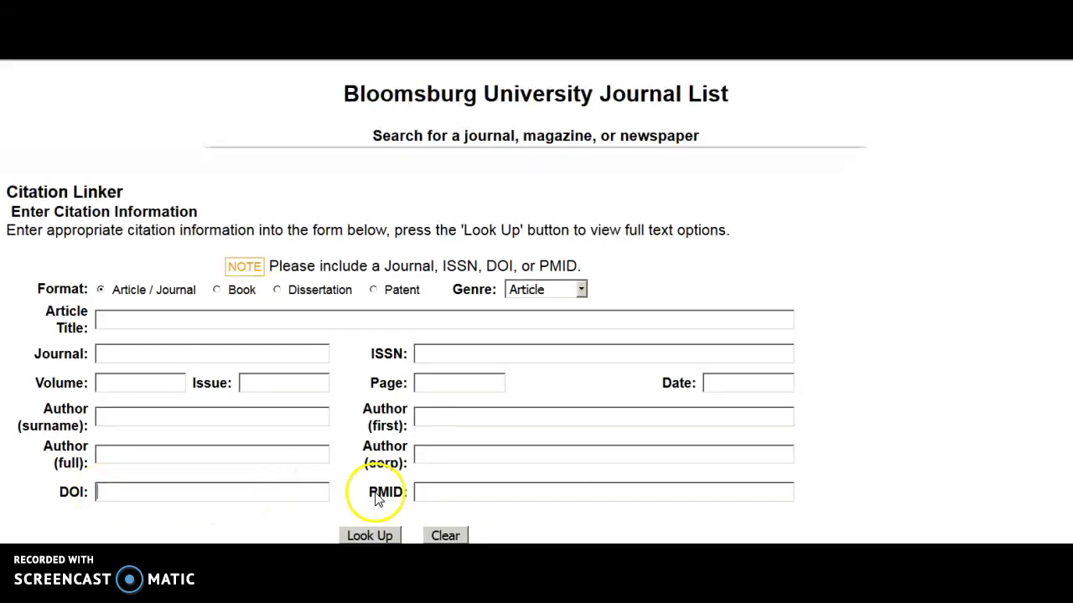
click(447, 489)
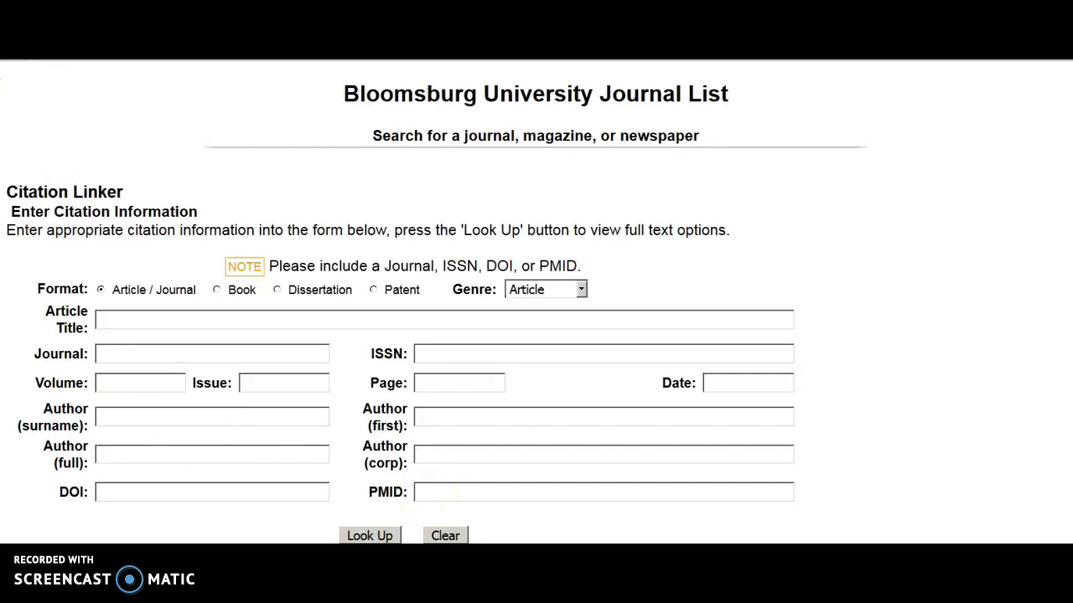
key(alt+Left)
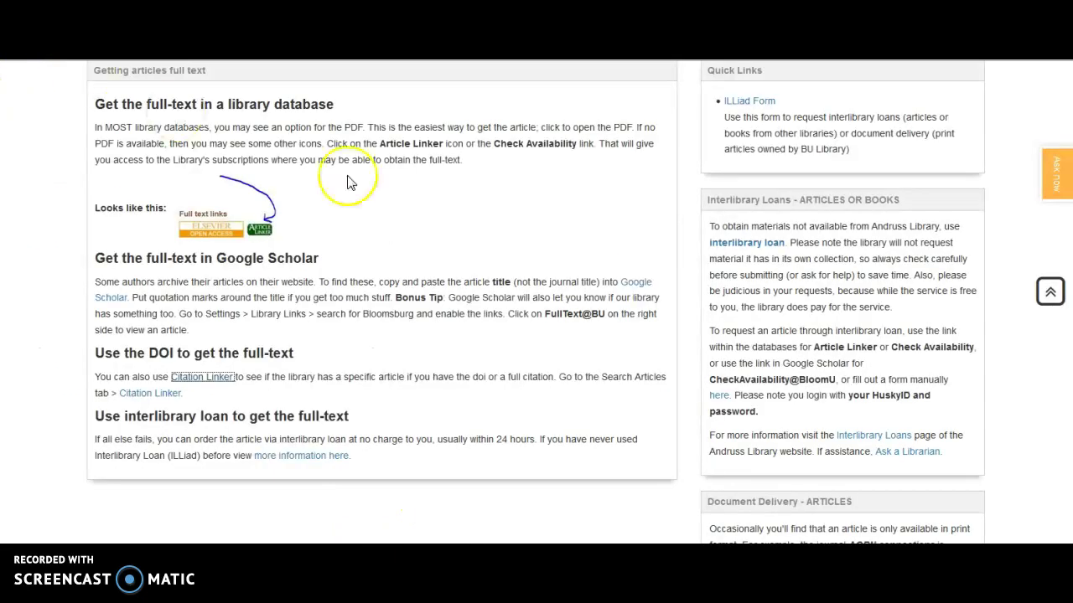
click(474, 416)
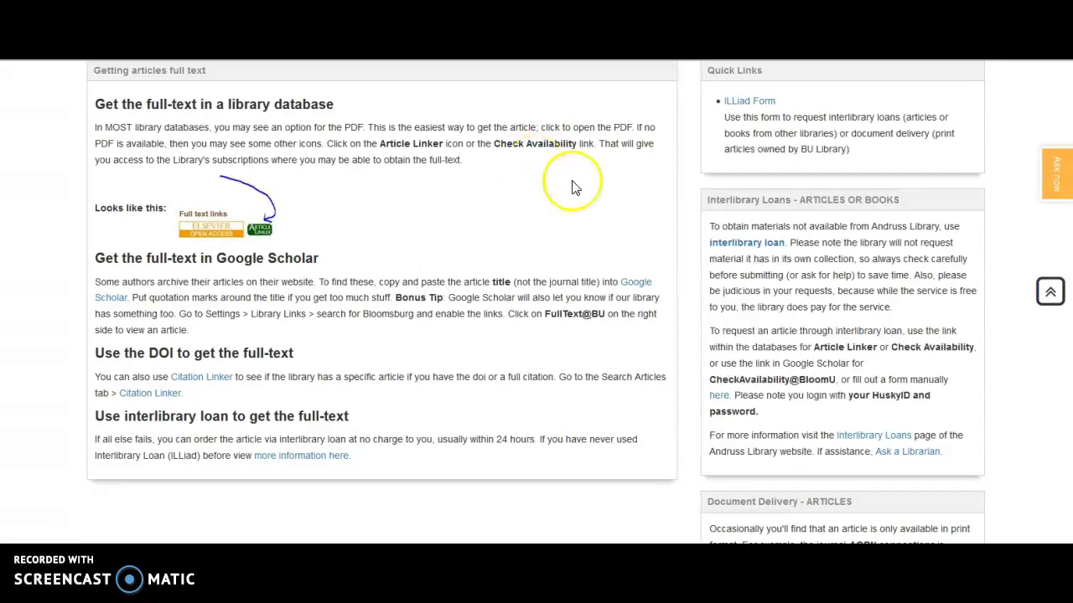
scroll(629, 359, up, 2)
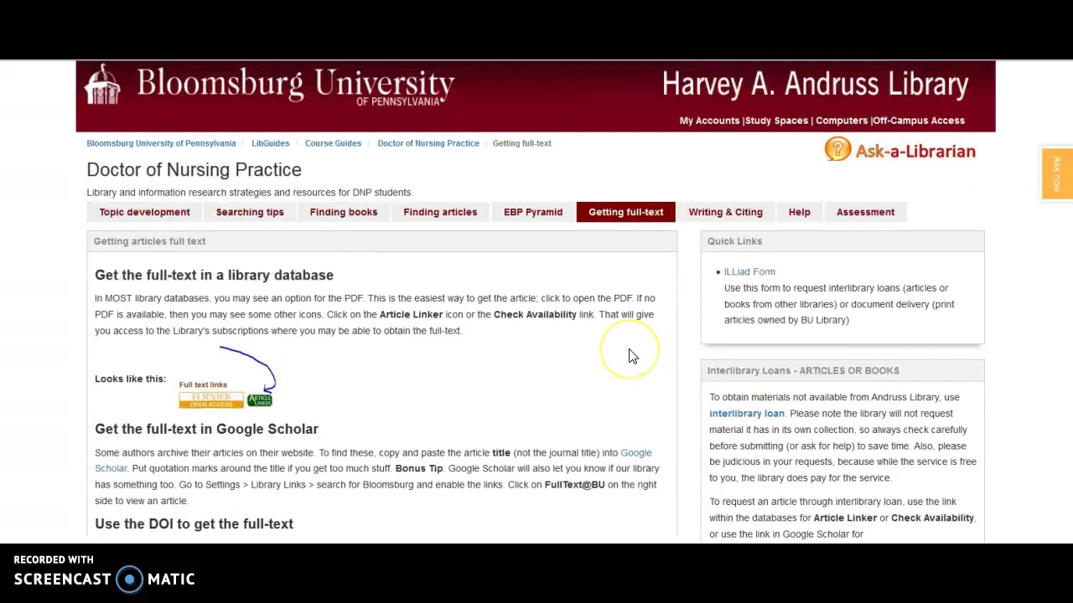
scroll(630, 359, down, 1)
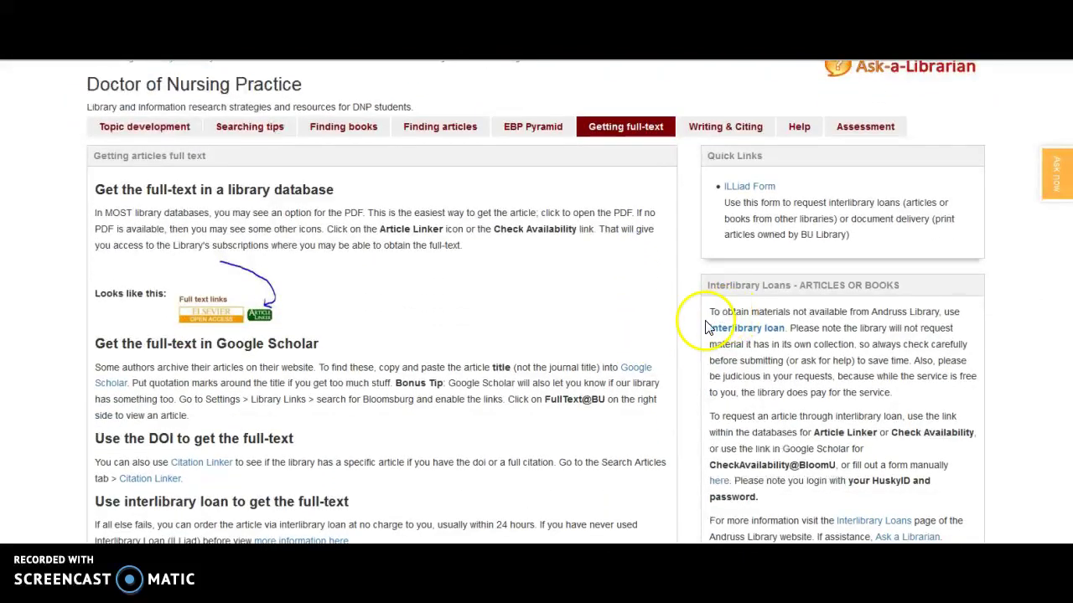
Go to the Writing & Citing tab and follow 'Research and Documentation: APA List of References'.
click(695, 134)
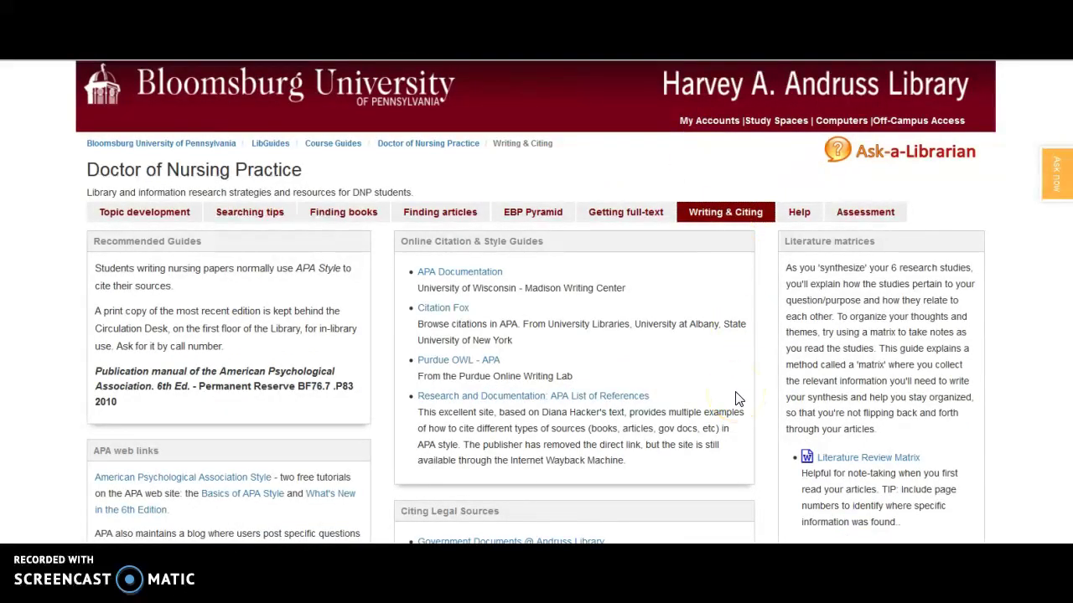
scroll(737, 399, down, 1)
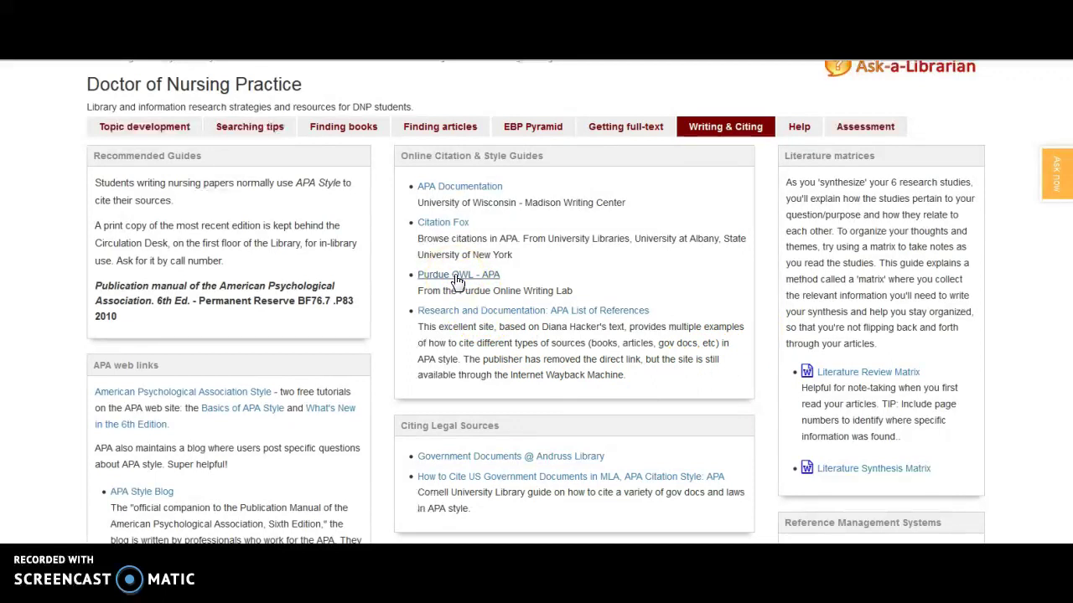
click(565, 315)
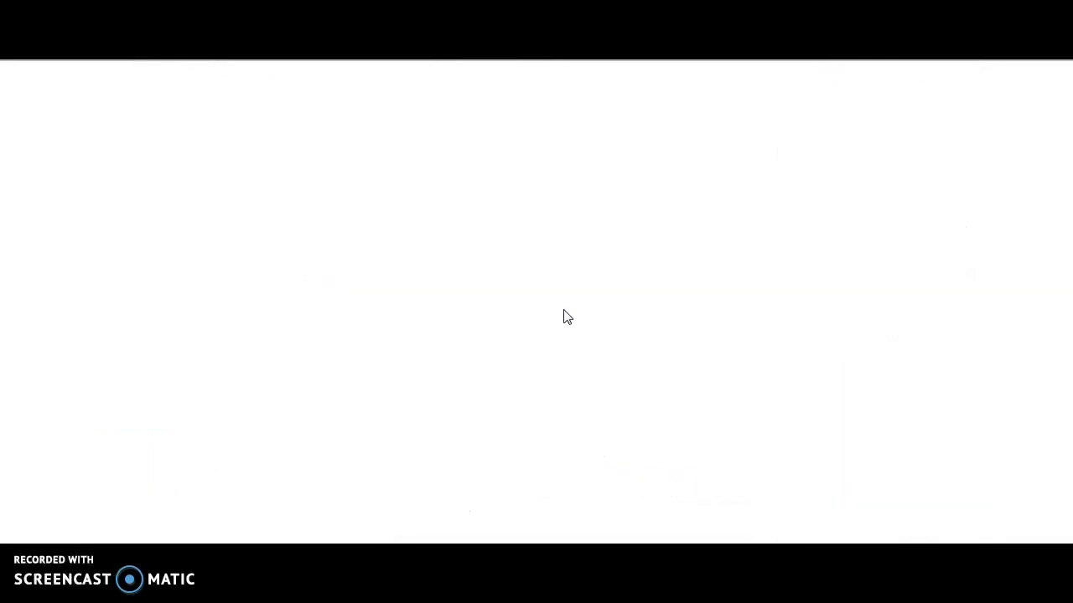
Jump to the '39. Document from a Web site' APA reference examples, then return to the guide.
scroll(400, 450, down, 1)
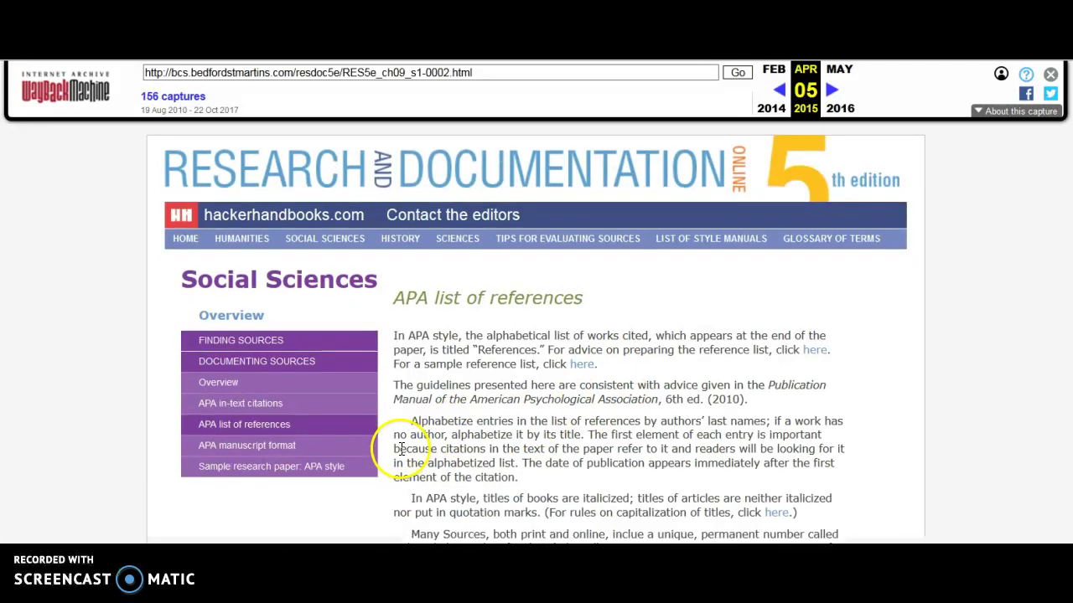
scroll(400, 450, down, 3)
click(501, 357)
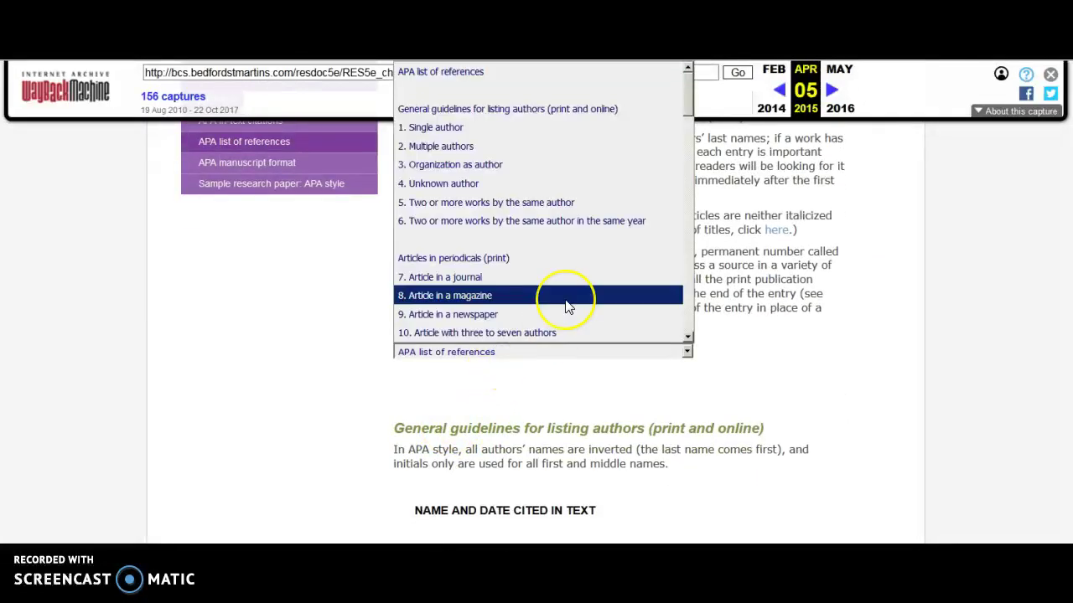
scroll(565, 306, down, 8)
scroll(566, 305, down, 8)
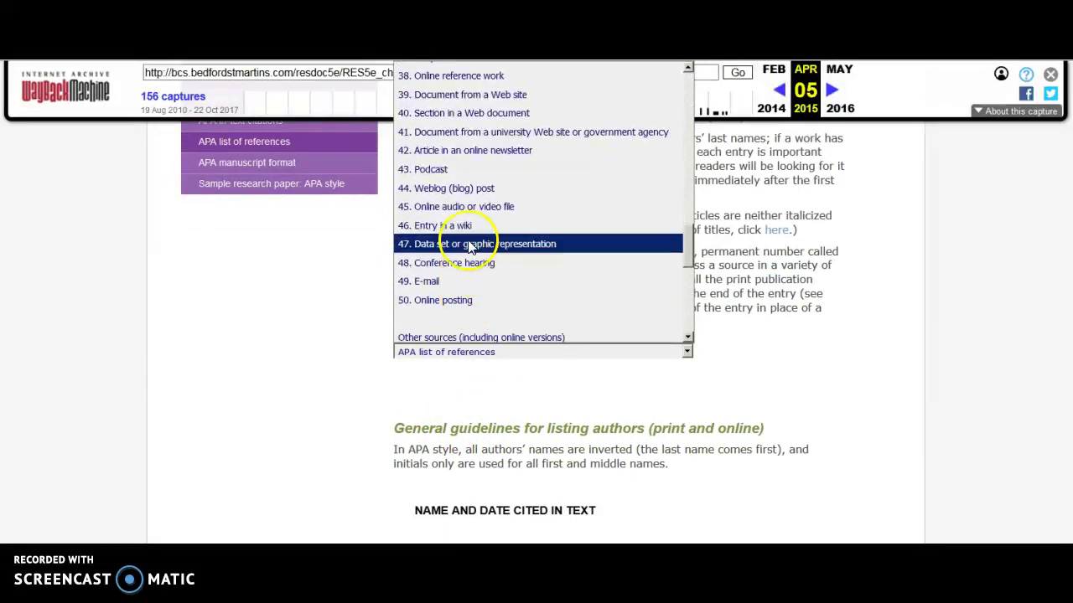
scroll(541, 159, up, 2)
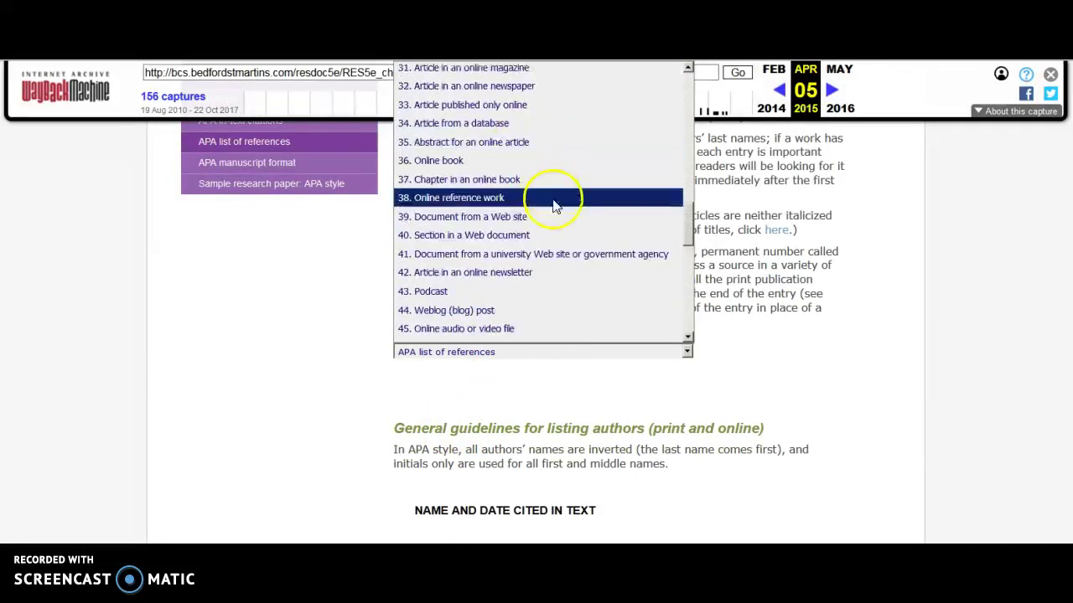
scroll(561, 224, up, 2)
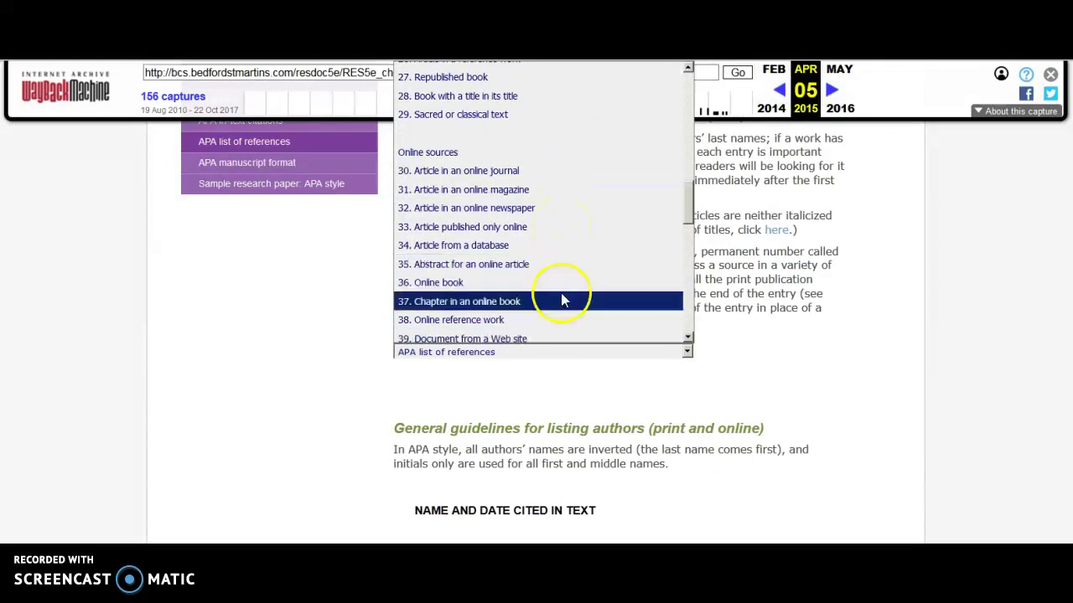
click(523, 334)
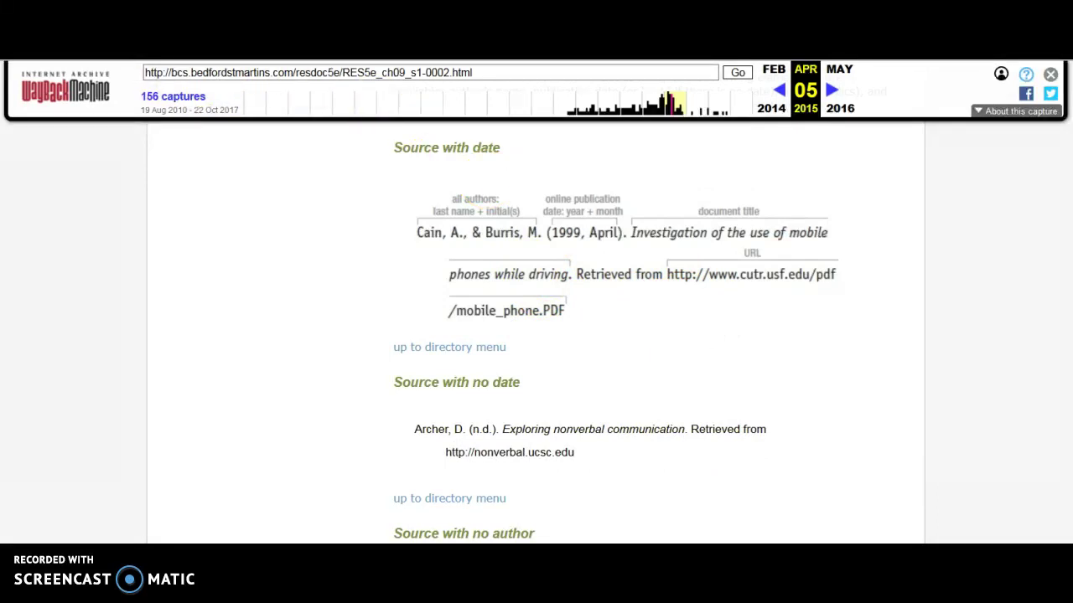
scroll(537, 335, up, 10)
key(alt+Left)
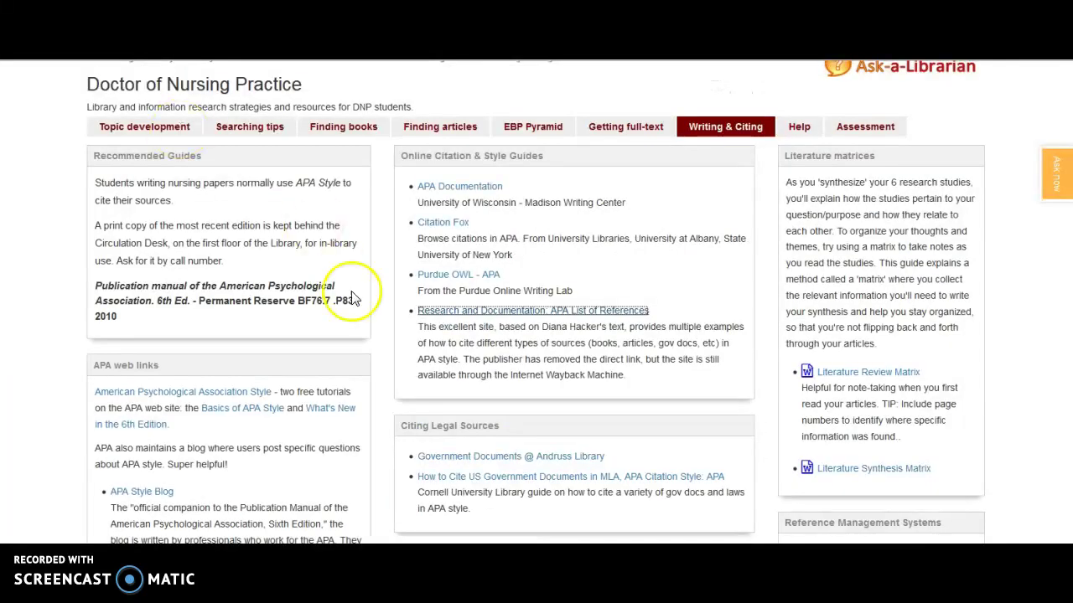
Scroll to the APA web links and open the APA Style Blog.
scroll(363, 327, down, 2)
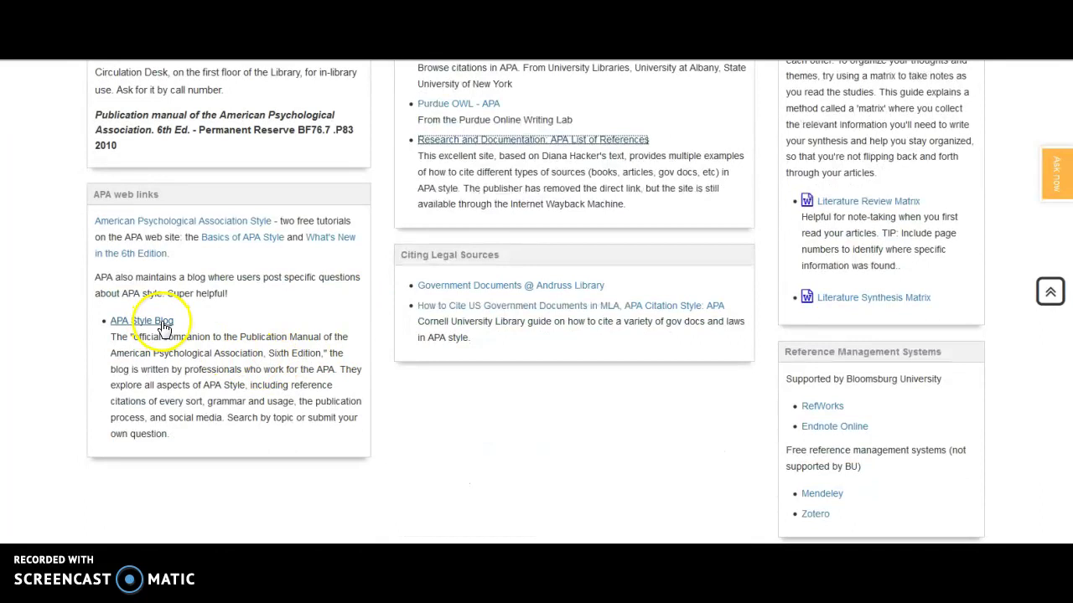
click(161, 324)
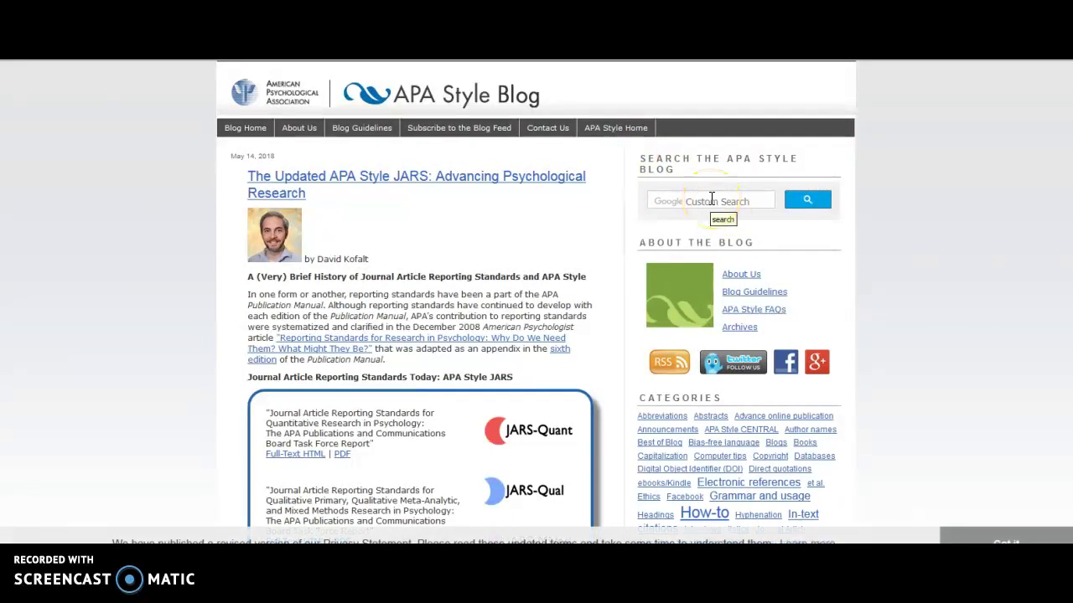
Search the APA Style Blog for 'doi' and open the 'How to Use the New DOI Format in APA Style' post.
click(711, 199)
text(doi)
key(Return)
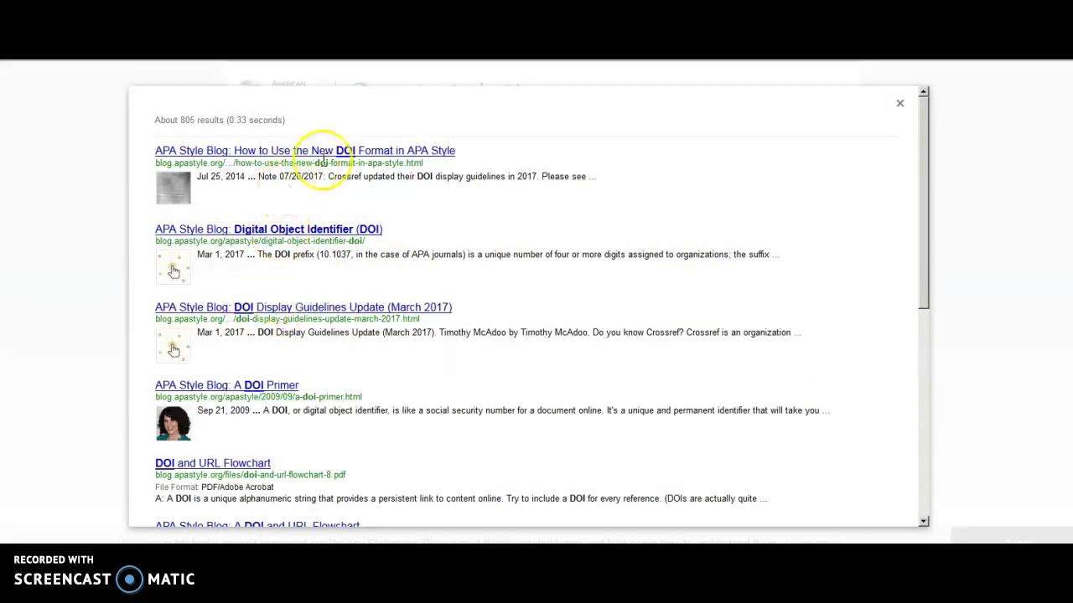
click(351, 154)
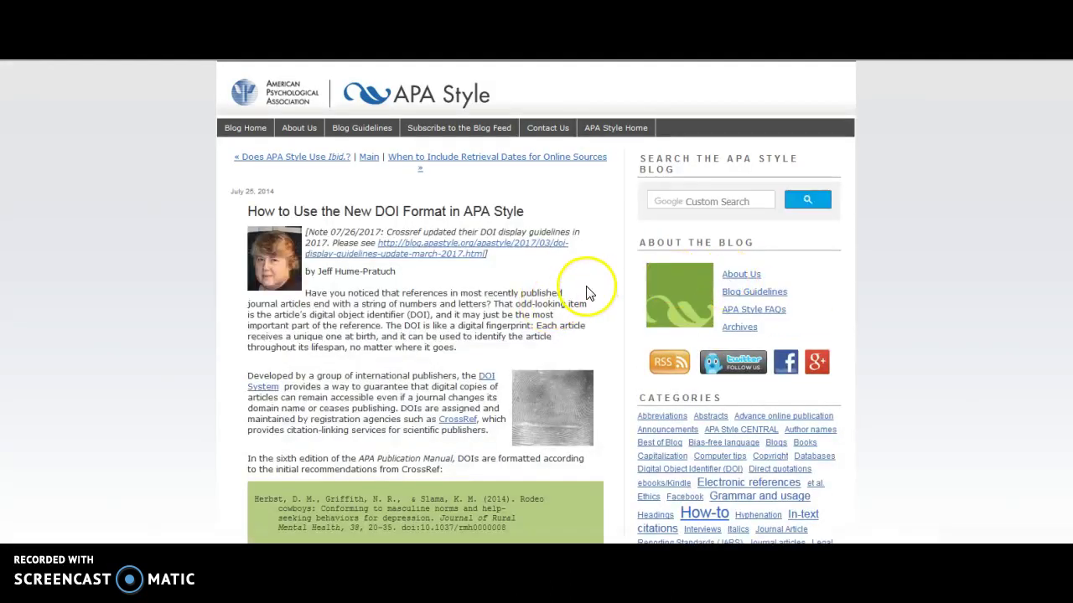
scroll(587, 287, down, 3)
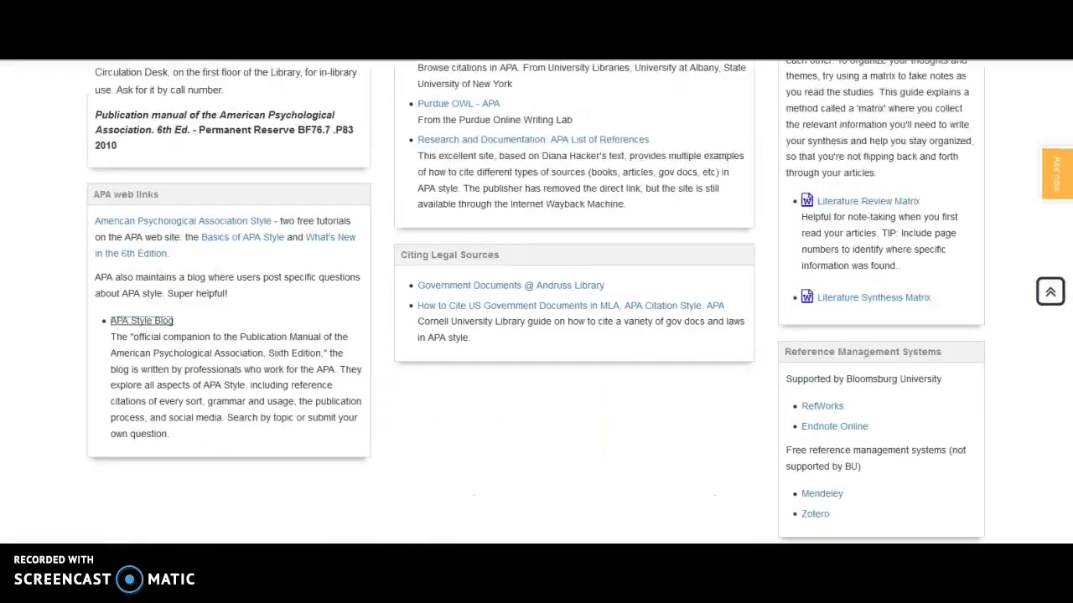
Scroll to the Literature matrices resources and open the Literature Review Matrix document.
scroll(653, 468, up, 3)
scroll(653, 468, down, 1)
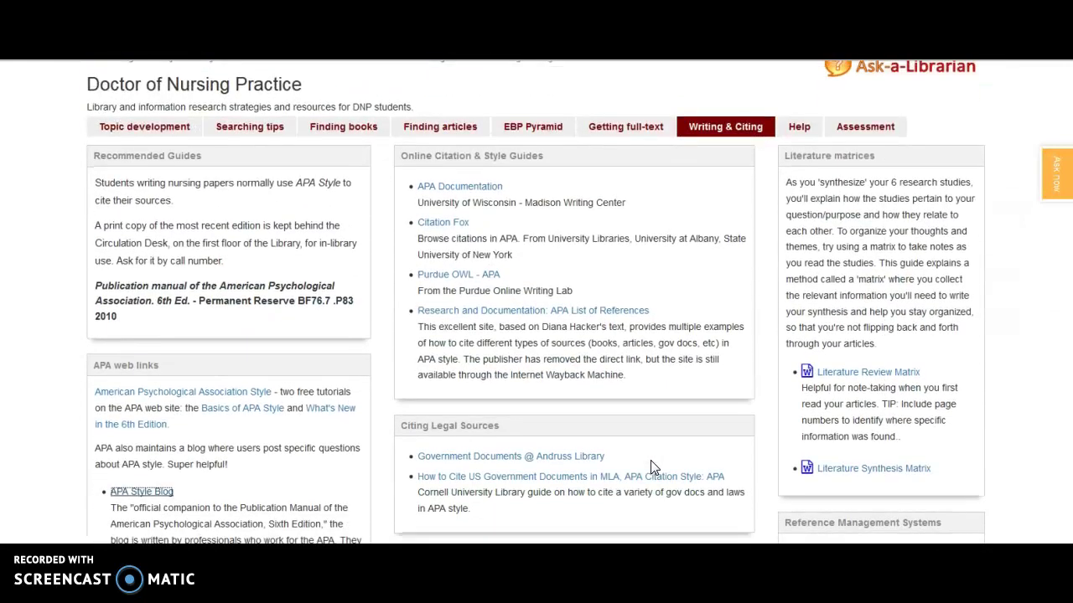
scroll(653, 468, down, 1)
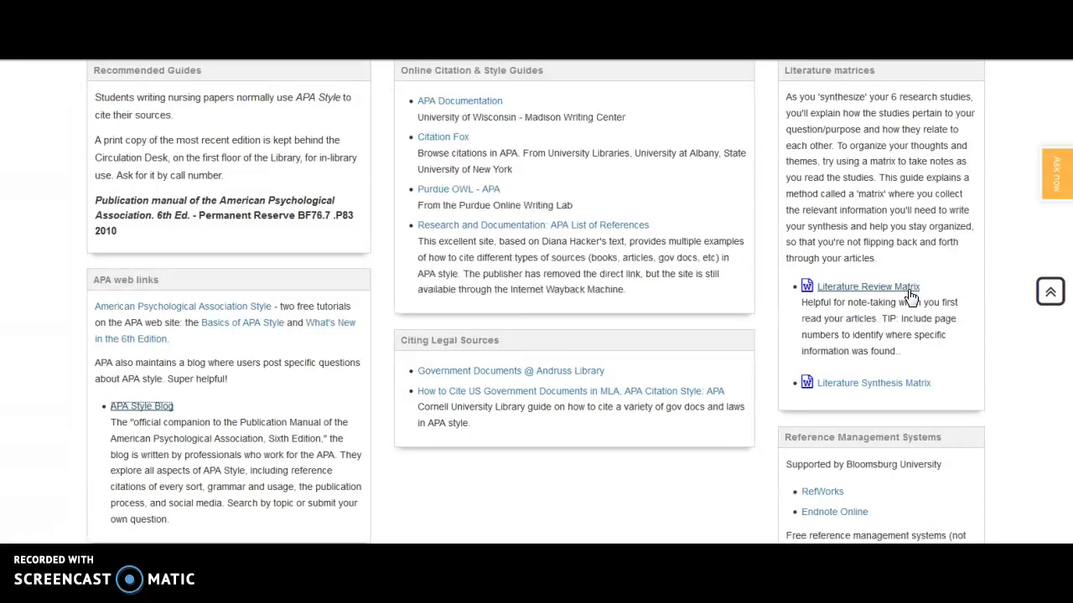
click(911, 295)
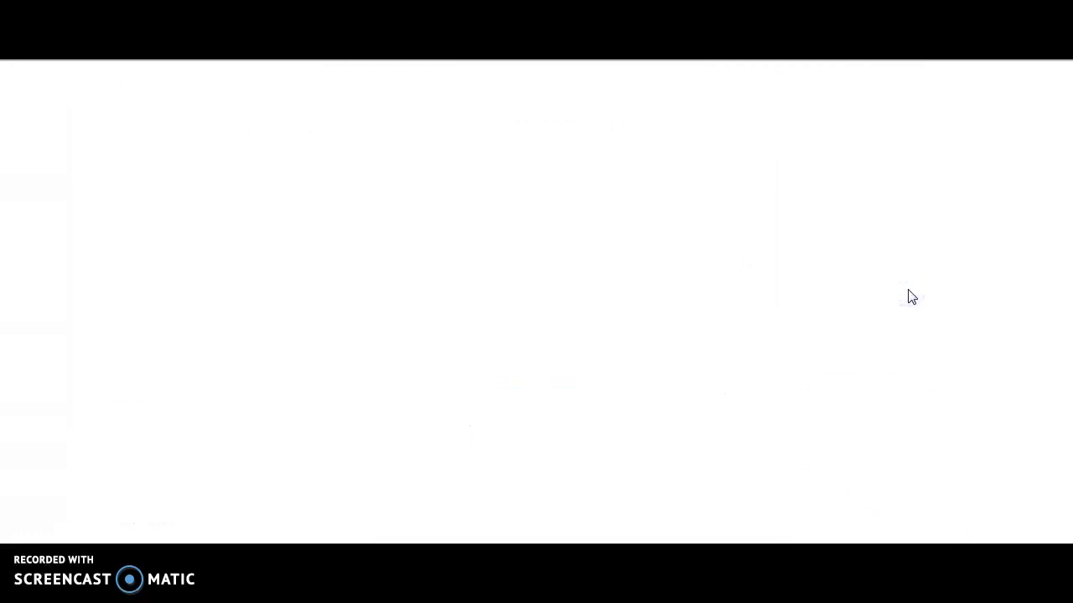
Open the Literature Review Matrix in Word, switch it to editing view, look through it, and close it.
click(748, 518)
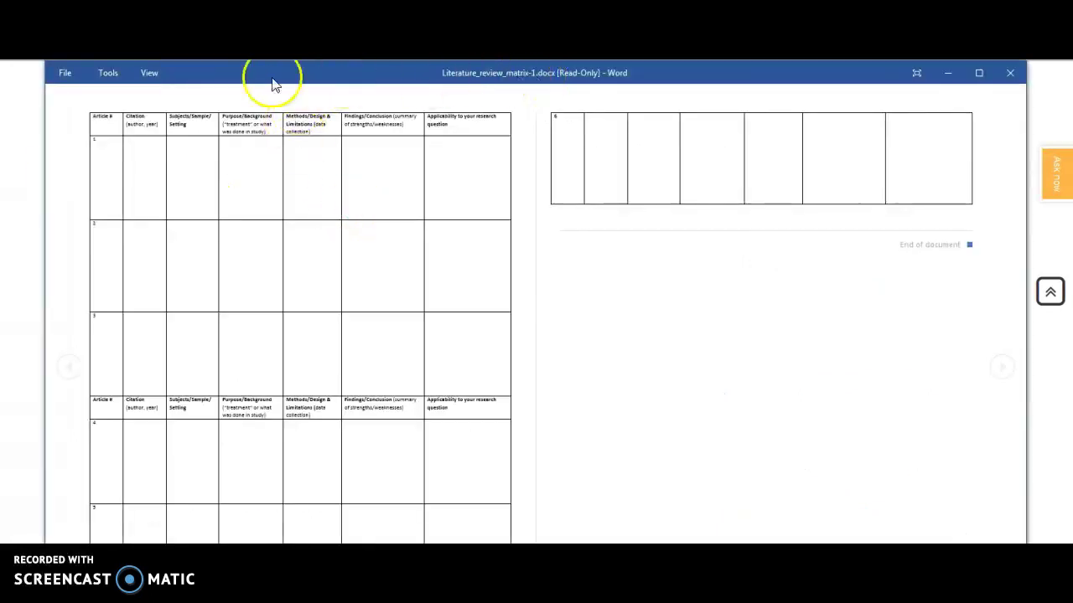
click(147, 78)
click(191, 103)
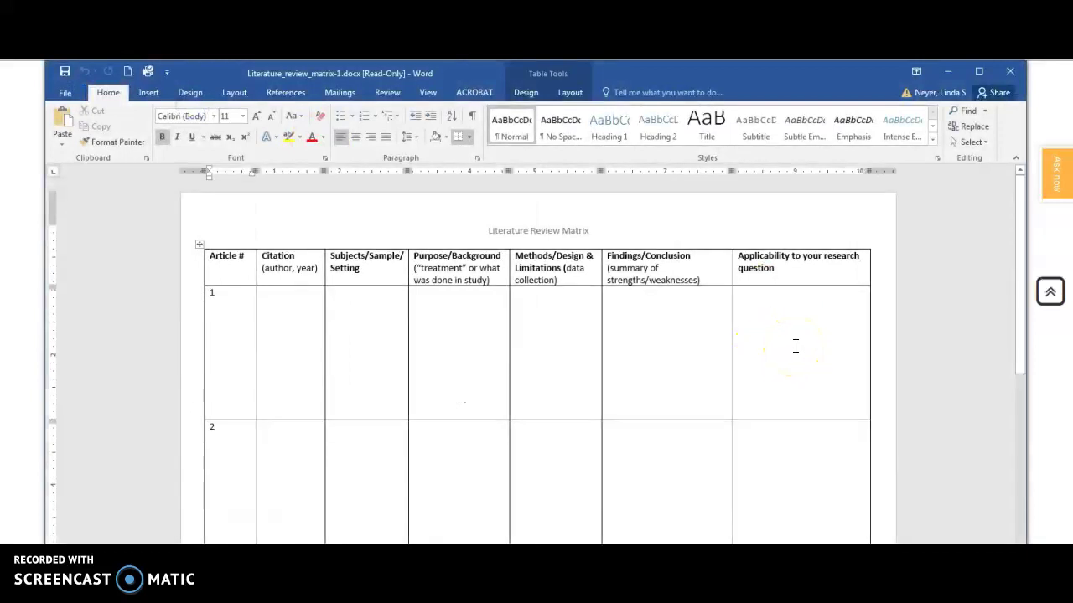
scroll(795, 346, down, 1)
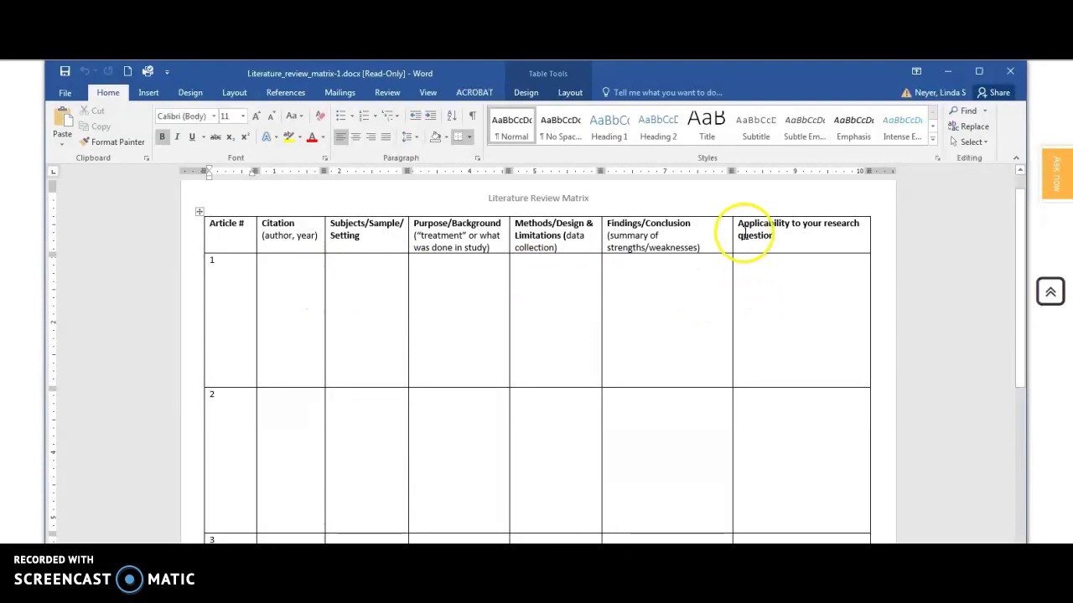
click(1009, 73)
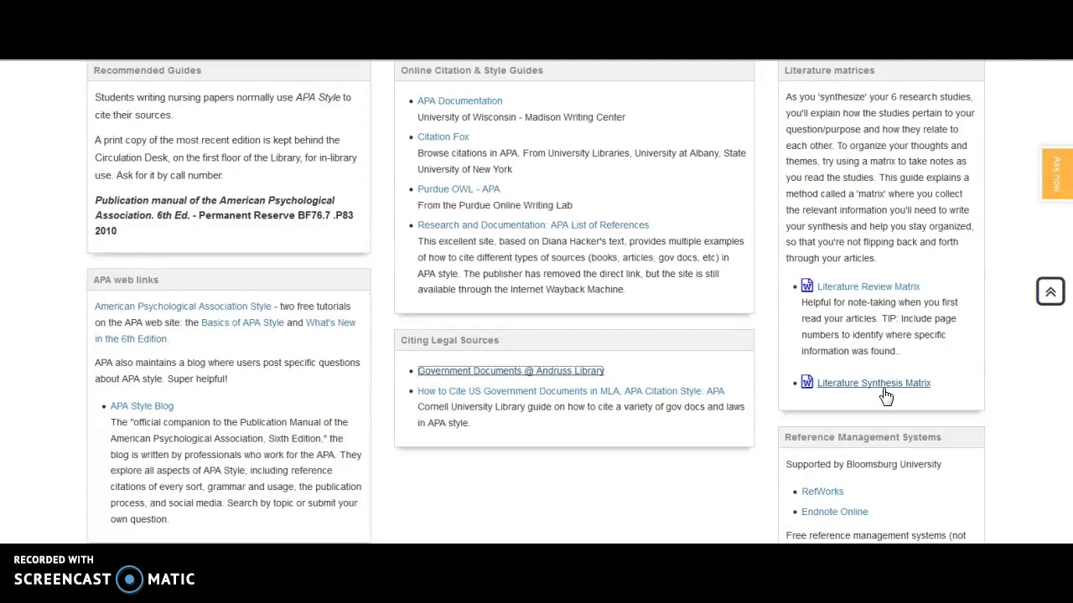
Scroll to Reference Management Systems and open the library's RefWorks guide.
scroll(986, 401, down, 1)
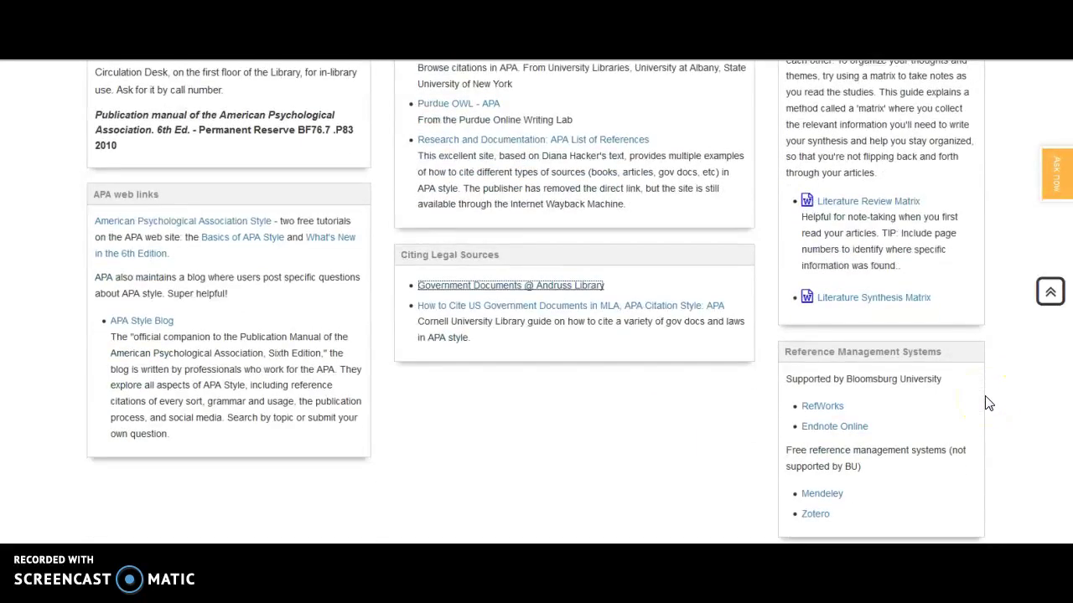
scroll(985, 403, down, 1)
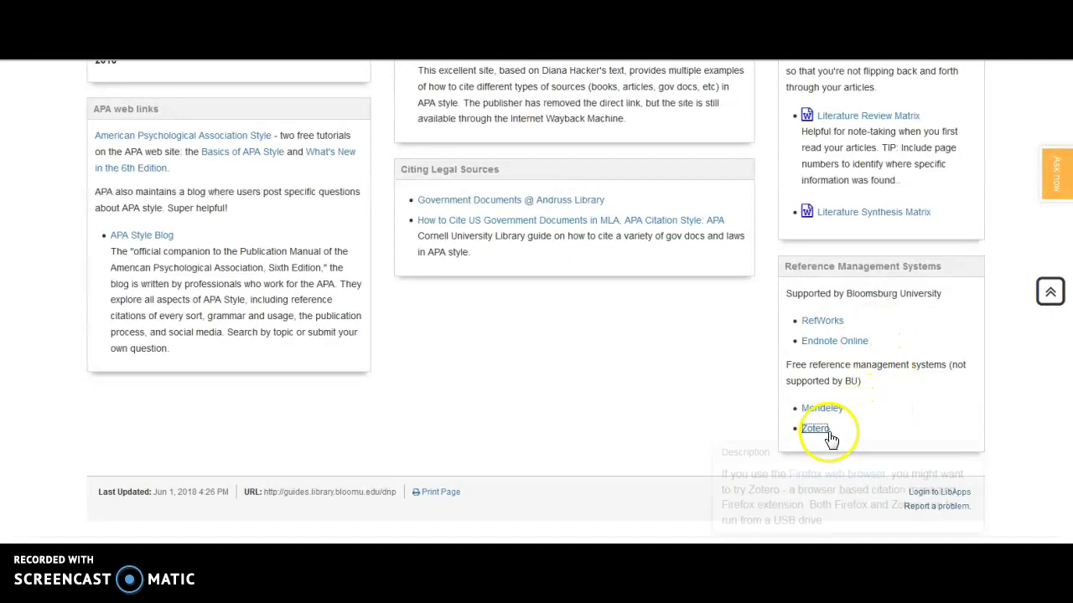
click(824, 322)
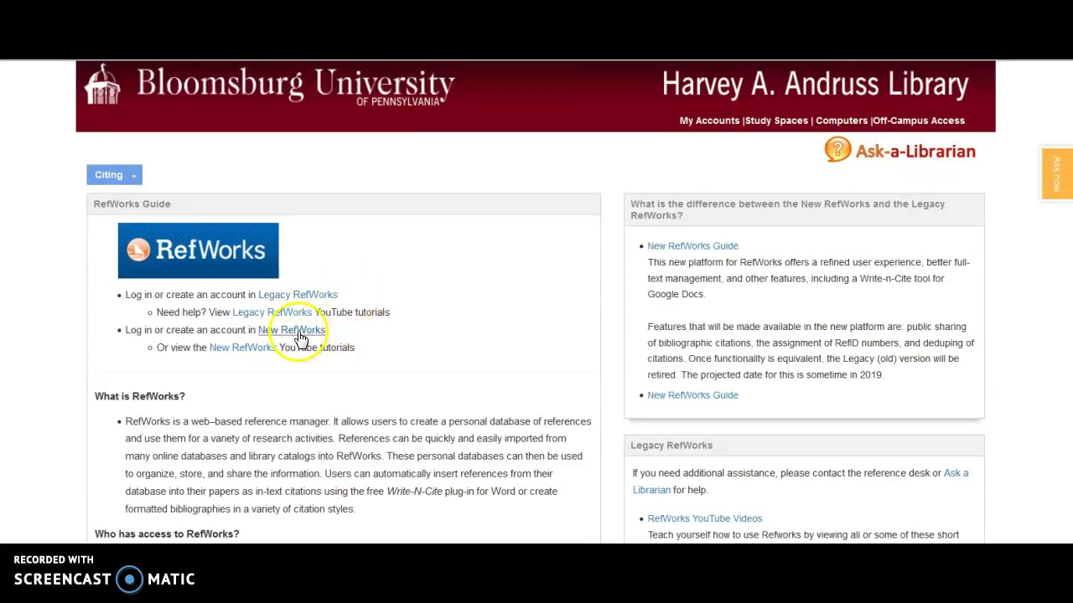
Open the Legacy RefWorks login page and accept its cookie settings.
click(323, 294)
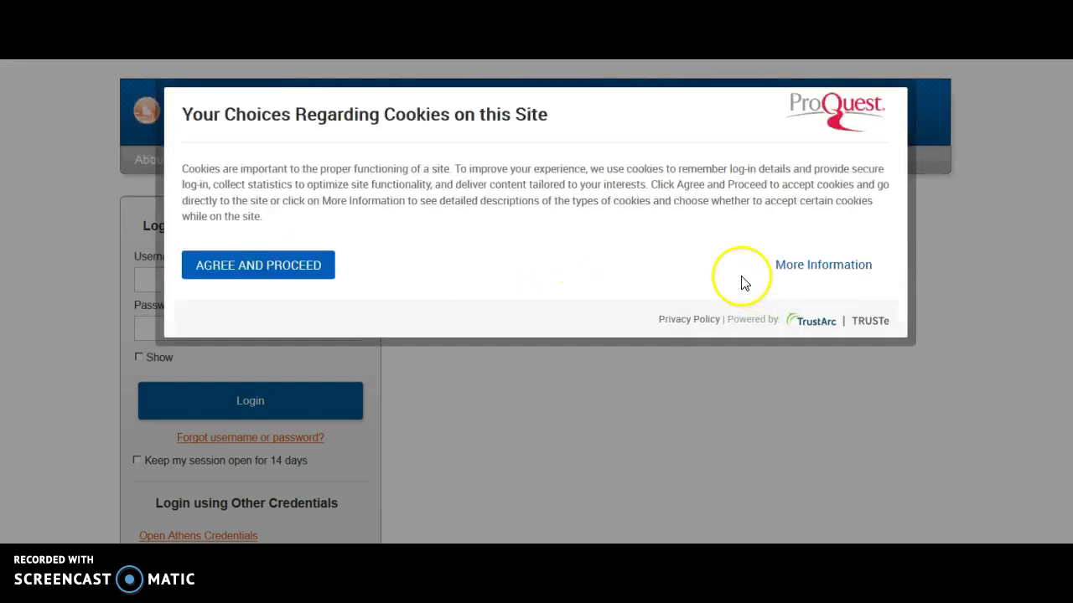
click(309, 269)
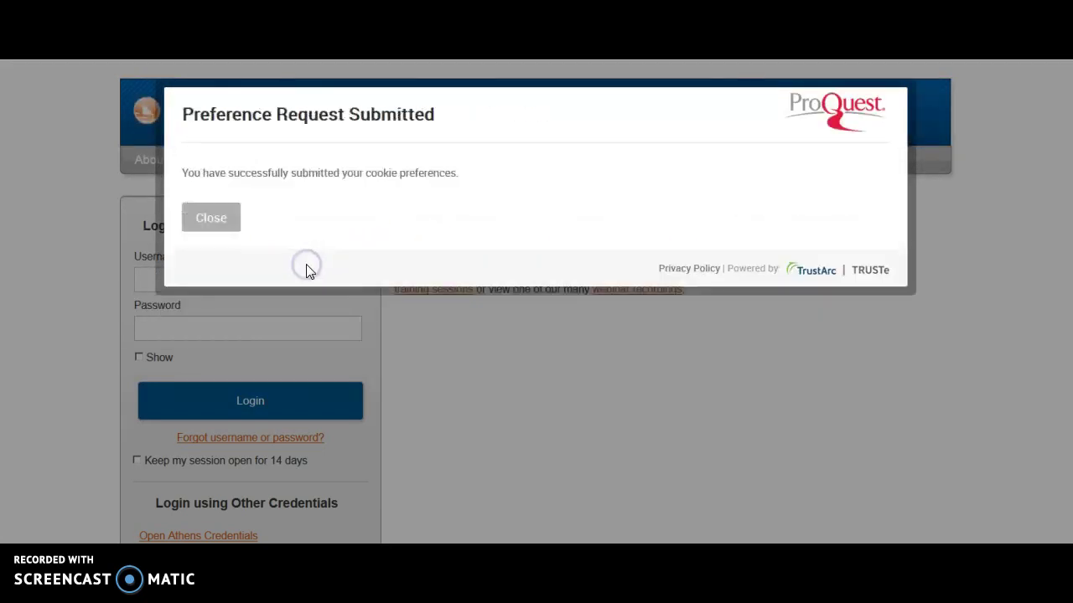
click(210, 217)
Log in with the account username and password and accept the privacy consent.
click(154, 279)
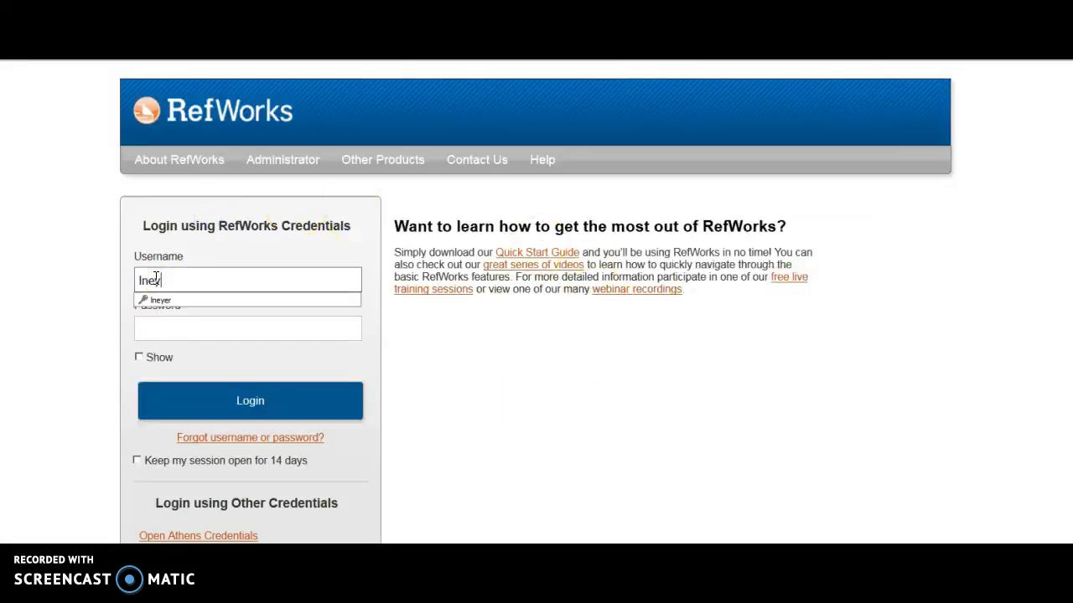
key(Tab)
text(*****)
click(257, 385)
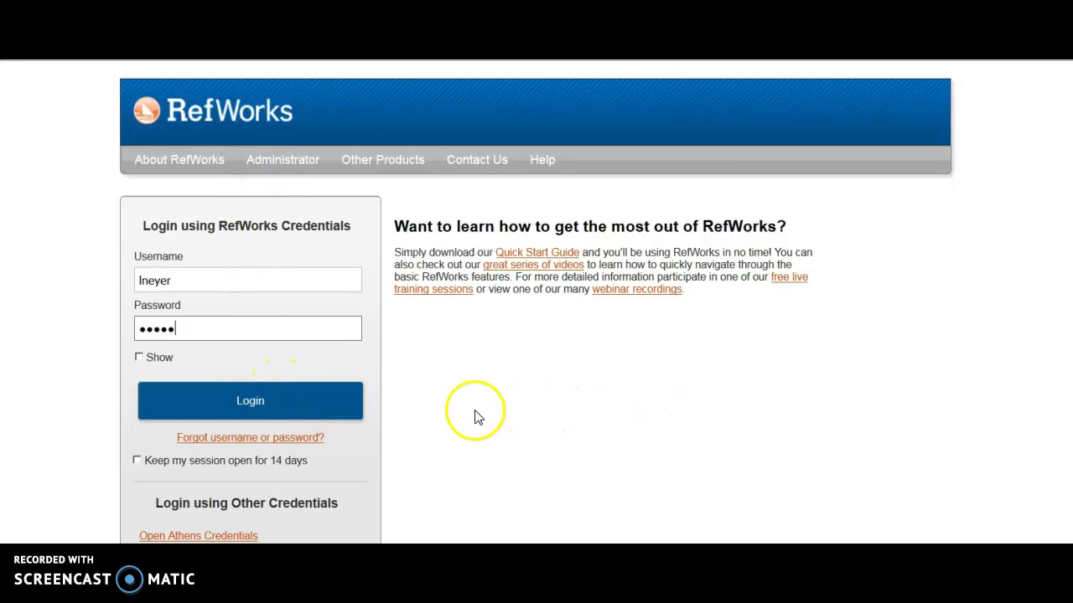
click(263, 409)
click(509, 419)
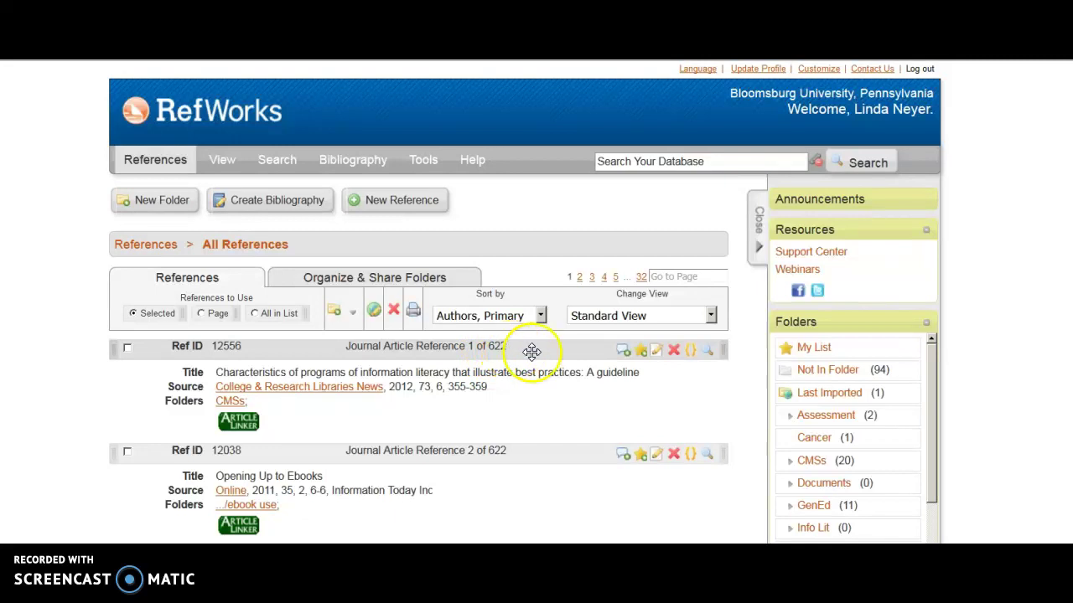
Expand GenEd and show the 17 references in its Faculty attitudes subfolder.
scroll(864, 423, down, 2)
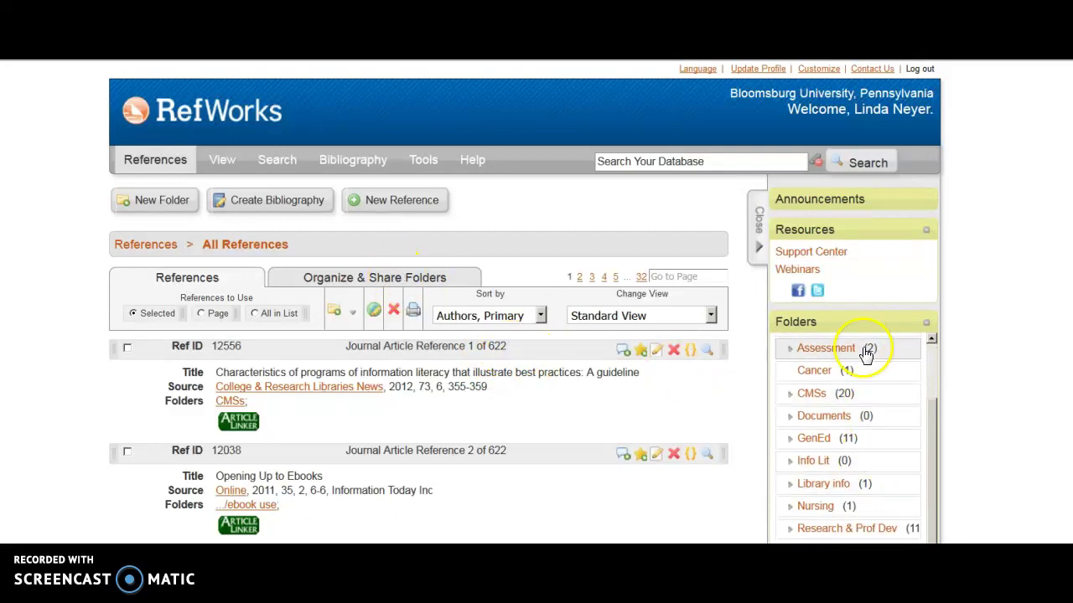
click(815, 439)
click(833, 462)
click(302, 208)
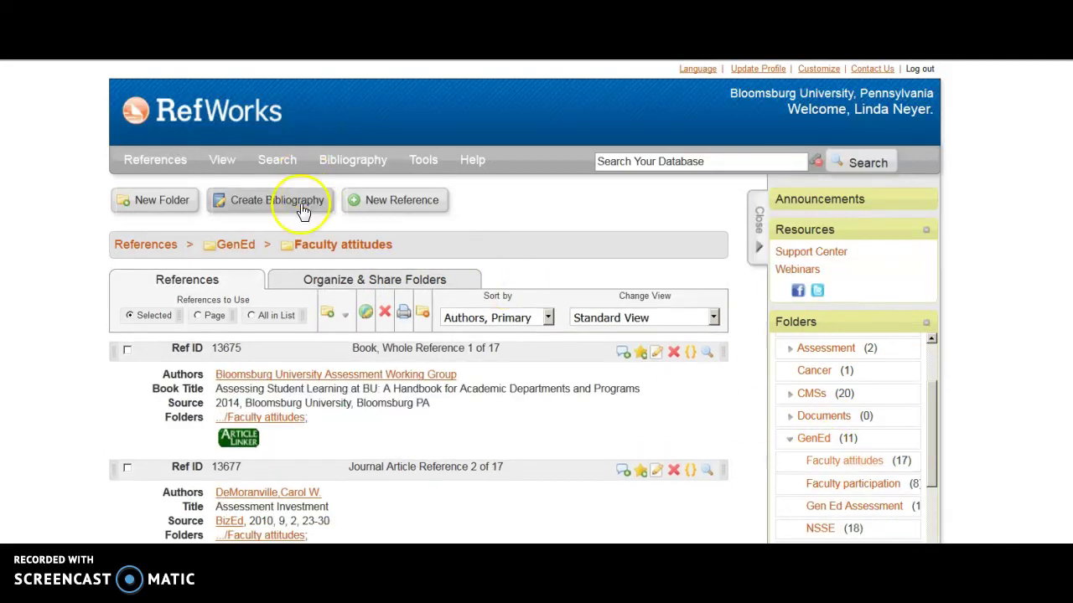
Generate an APA 6th bibliography of the Faculty attitudes references.
click(637, 423)
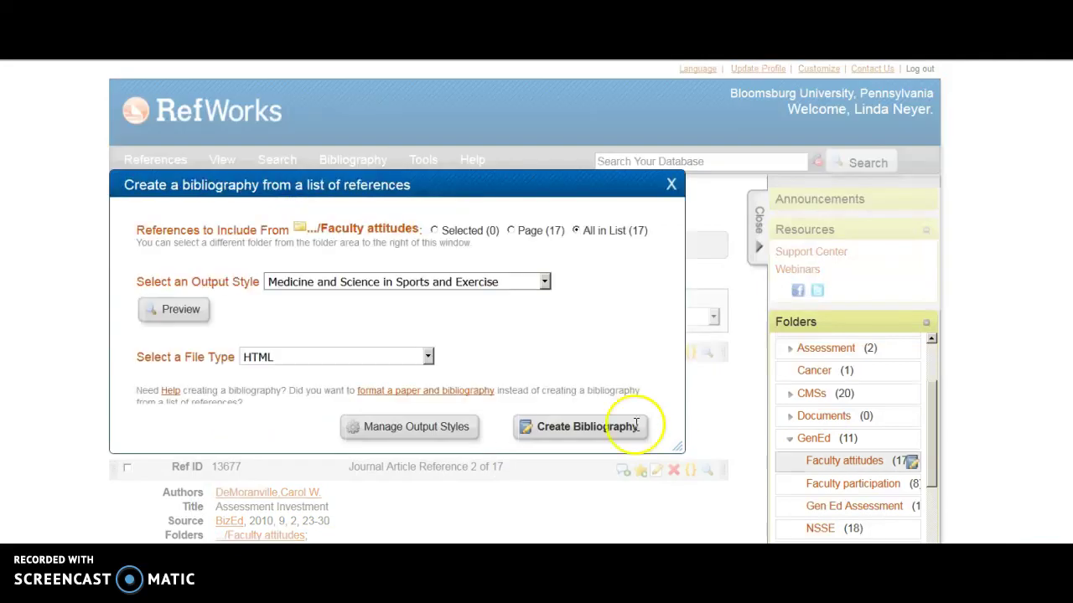
click(348, 290)
scroll(442, 407, up, 2)
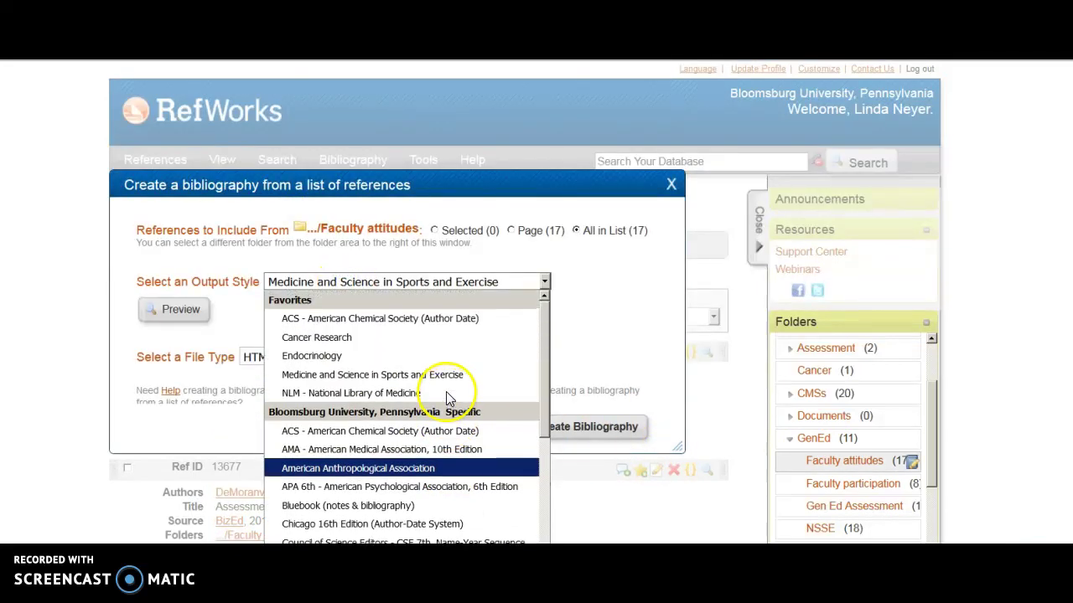
scroll(419, 369, down, 3)
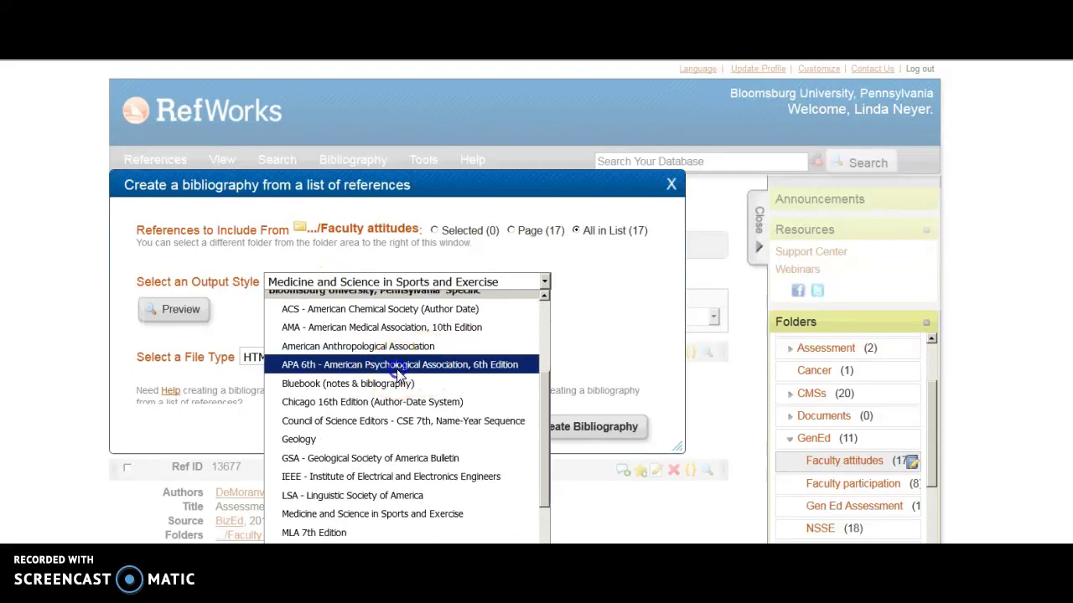
click(390, 369)
click(584, 431)
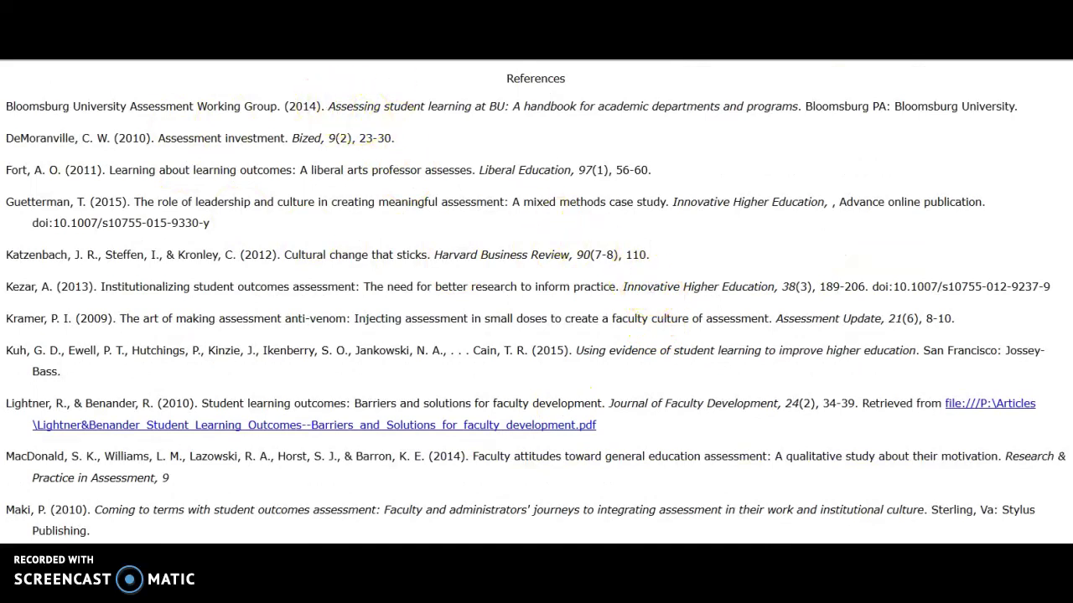
Leave the bibliography, close its window and bring up the Write-N-Cite plug-in information.
key(ctrl+w)
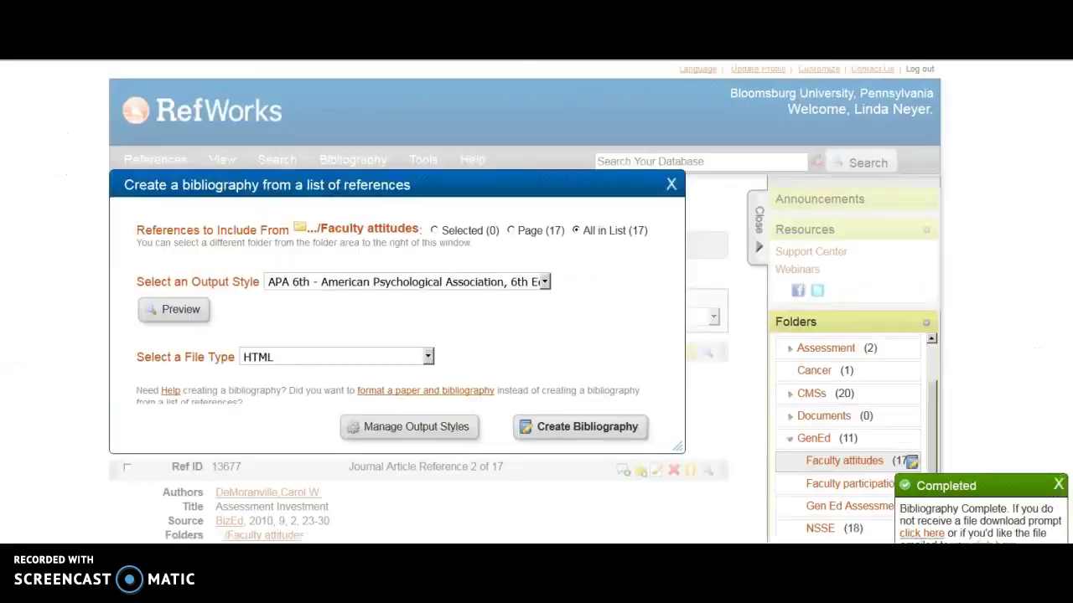
click(670, 189)
mouse_move(422, 158)
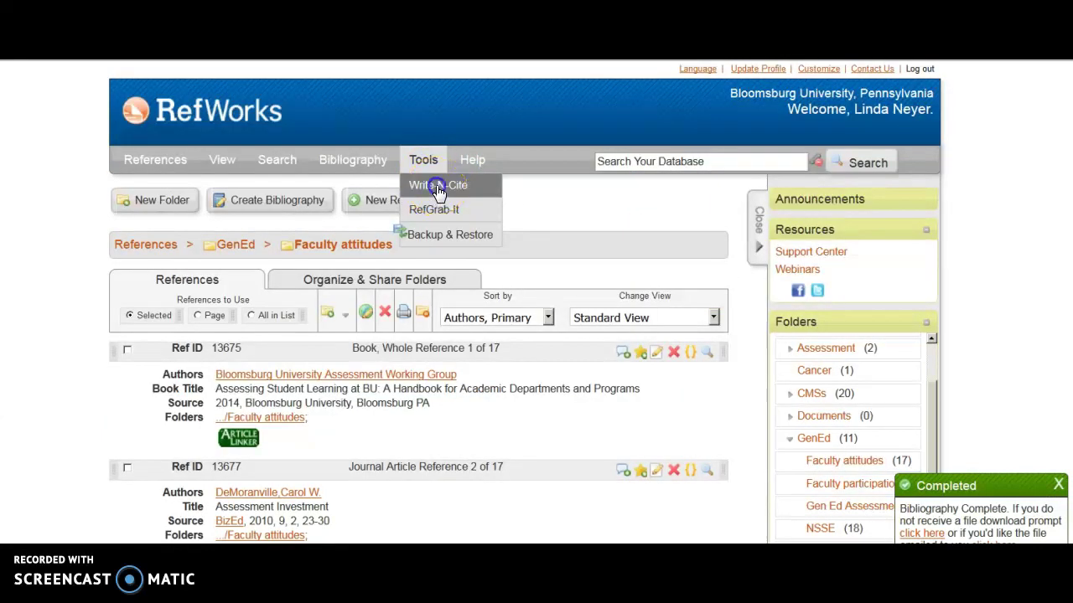
click(437, 189)
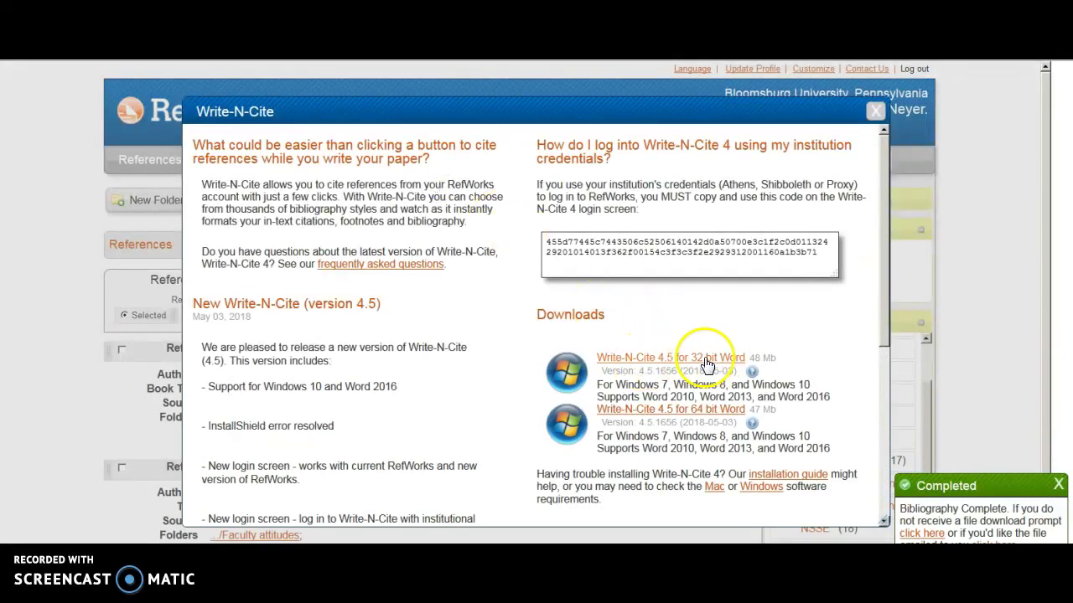
Close the Write-N-Cite information, view the RefWorks tutorial, and return to the RefWorks Guide page.
scroll(475, 382, down, 1)
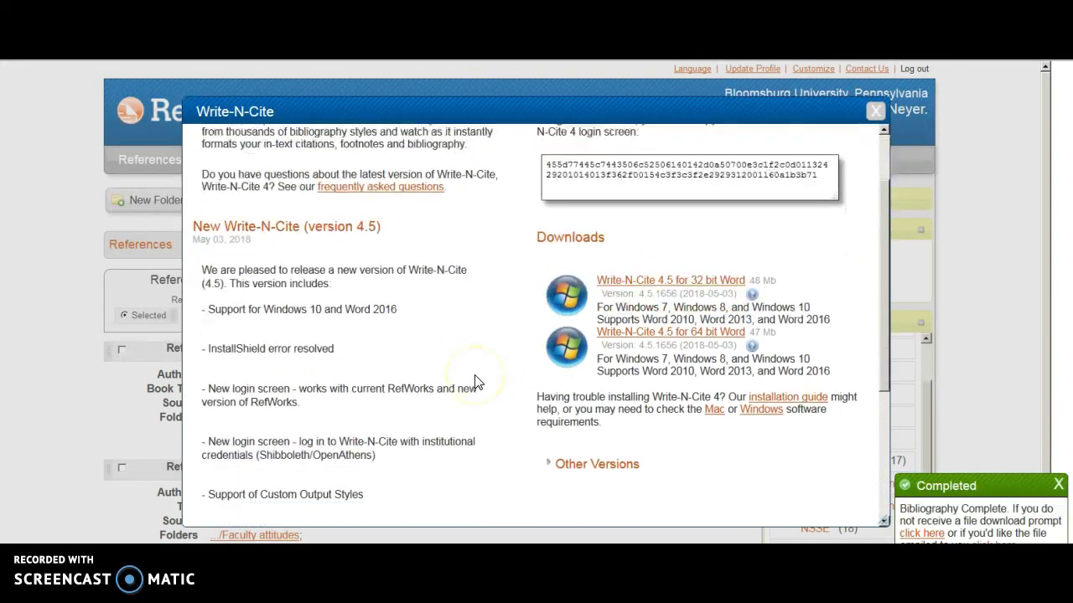
scroll(475, 382, up, 1)
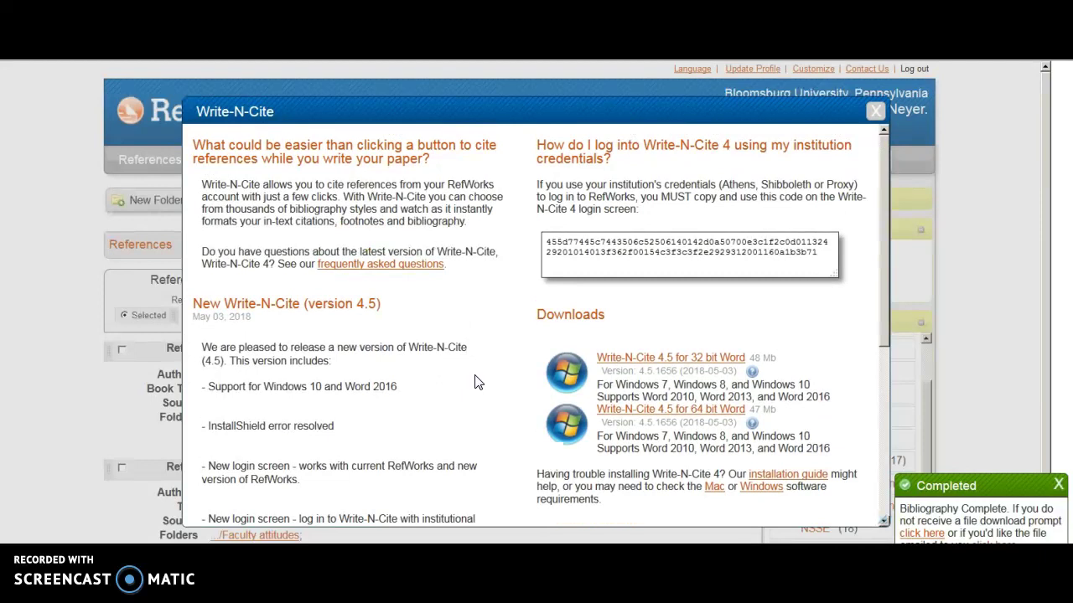
click(877, 112)
mouse_move(472, 160)
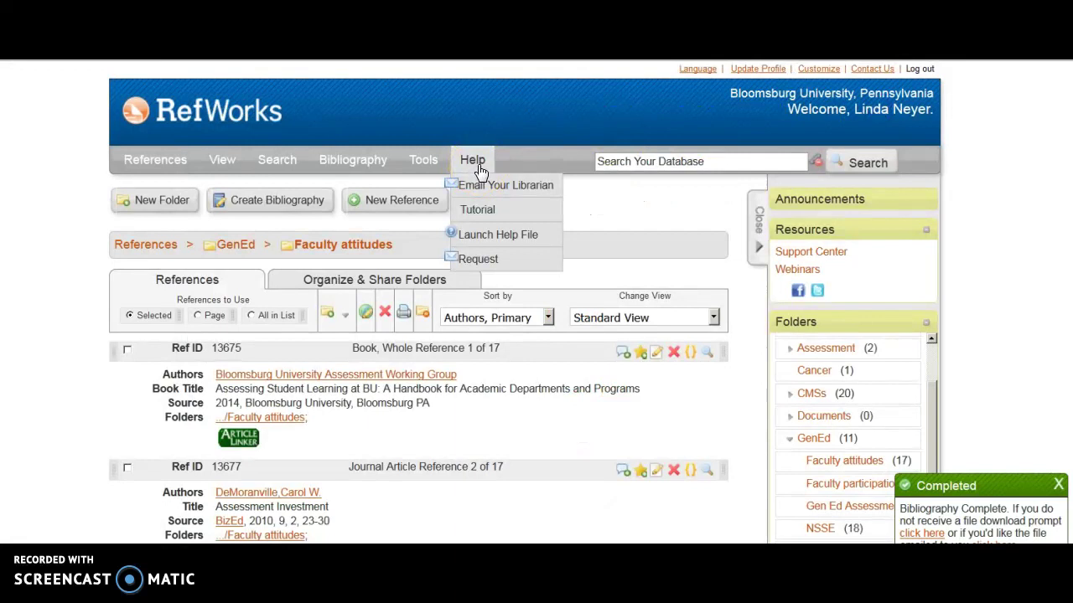
click(474, 209)
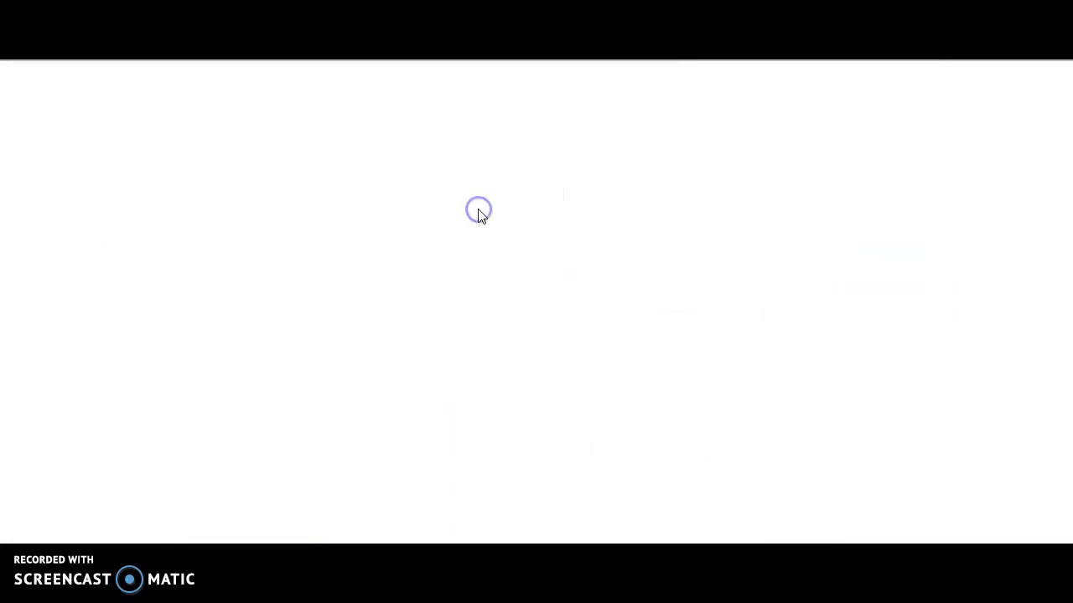
click(501, 171)
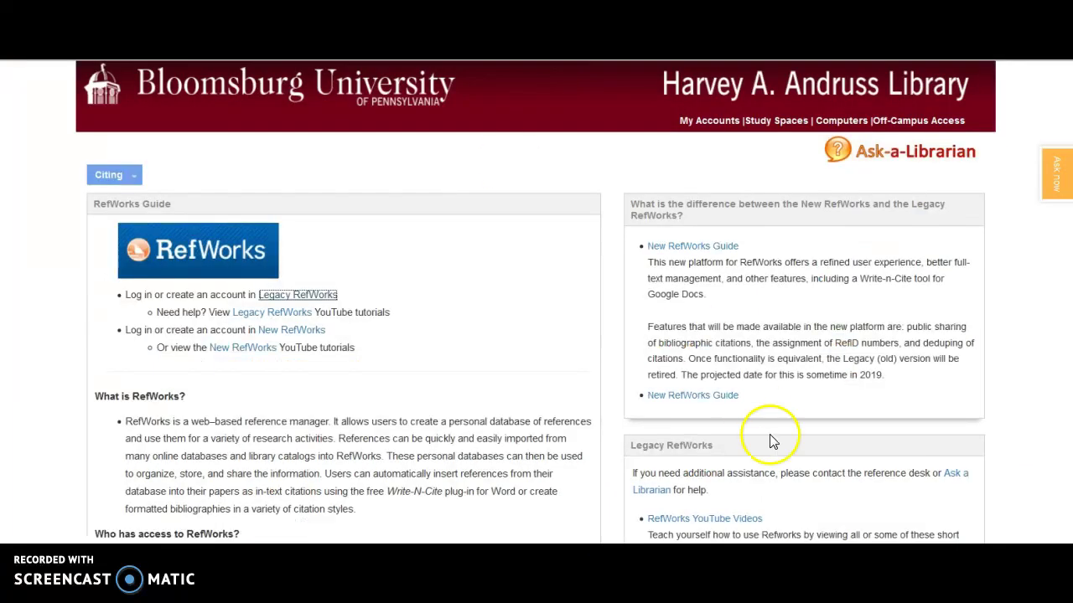
Scroll the RefWorks guide and go back to the DNP Writing & Citing tab.
scroll(773, 434, down, 3)
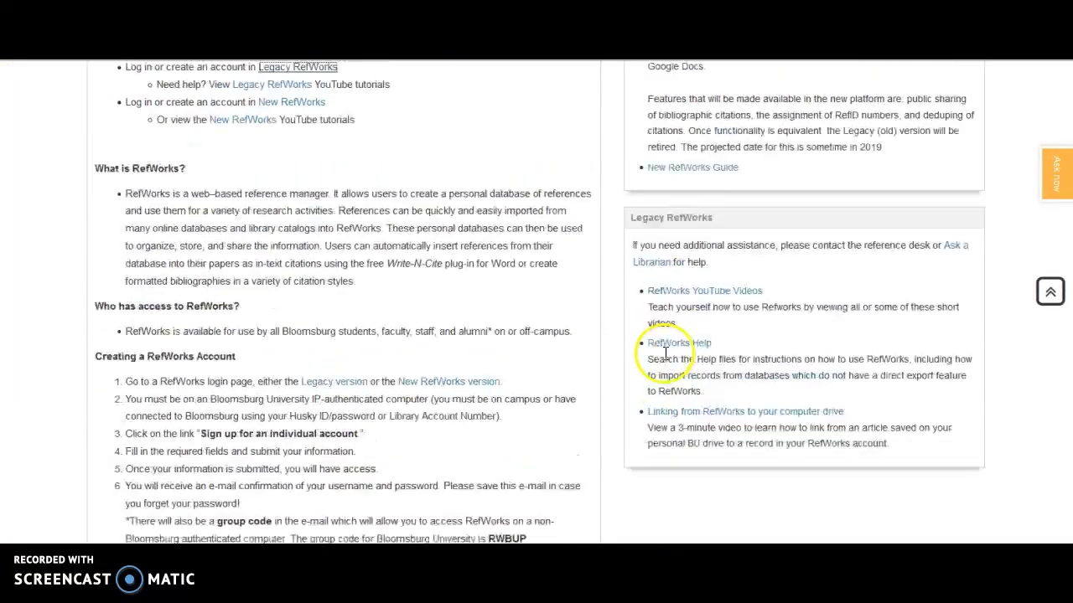
scroll(676, 354, up, 3)
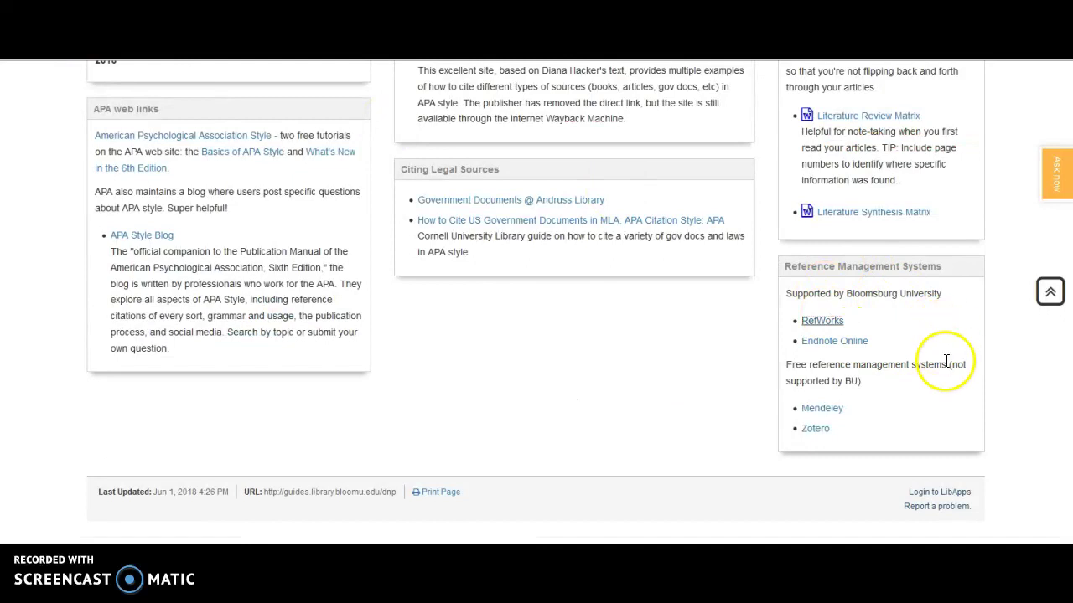
scroll(952, 356, up, 5)
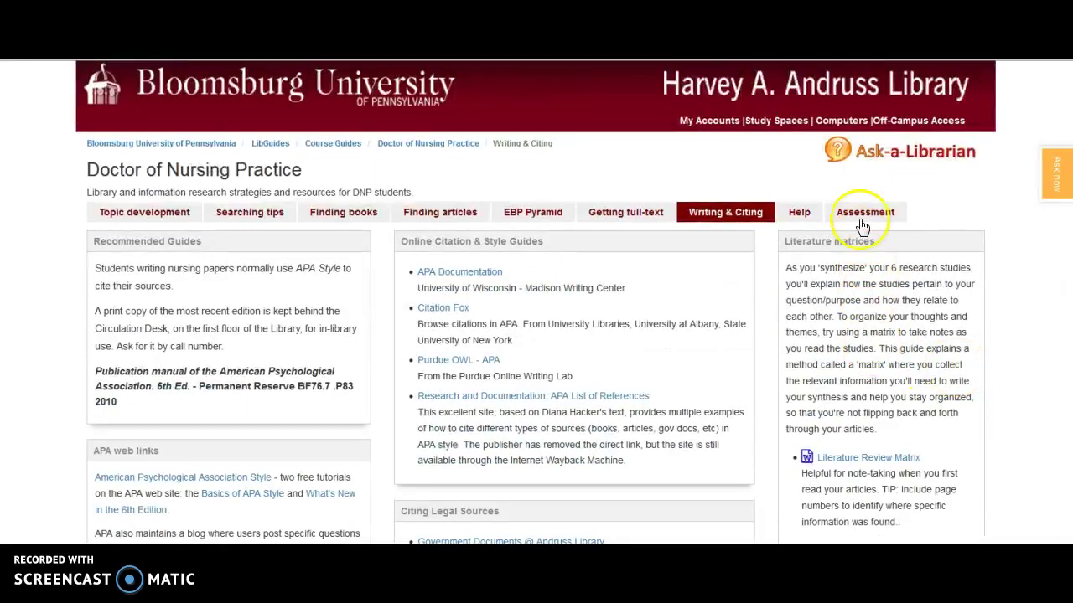
click(863, 220)
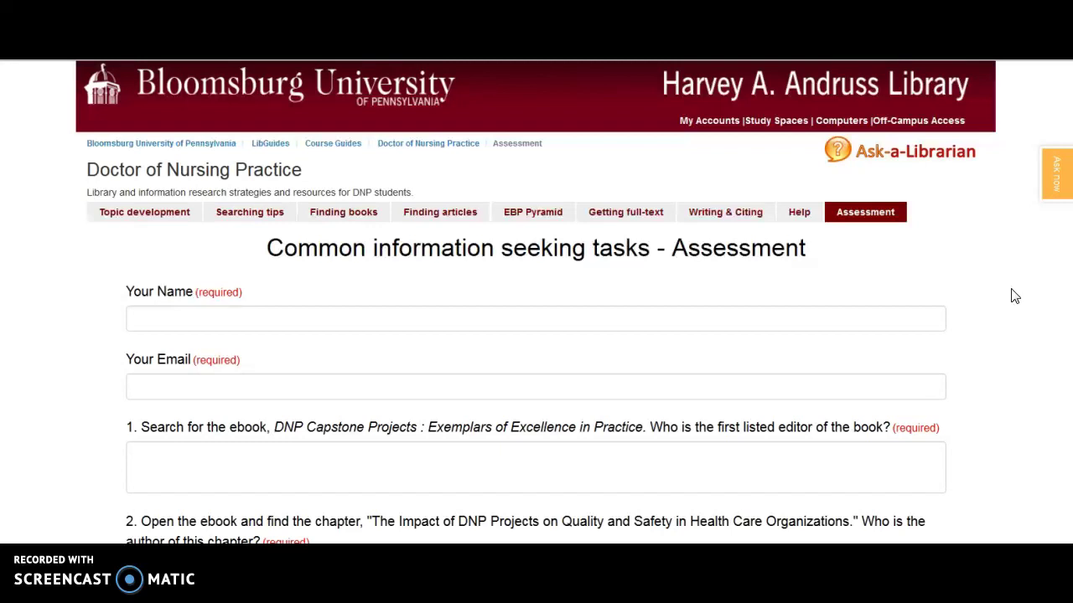
scroll(1014, 295, down, 5)
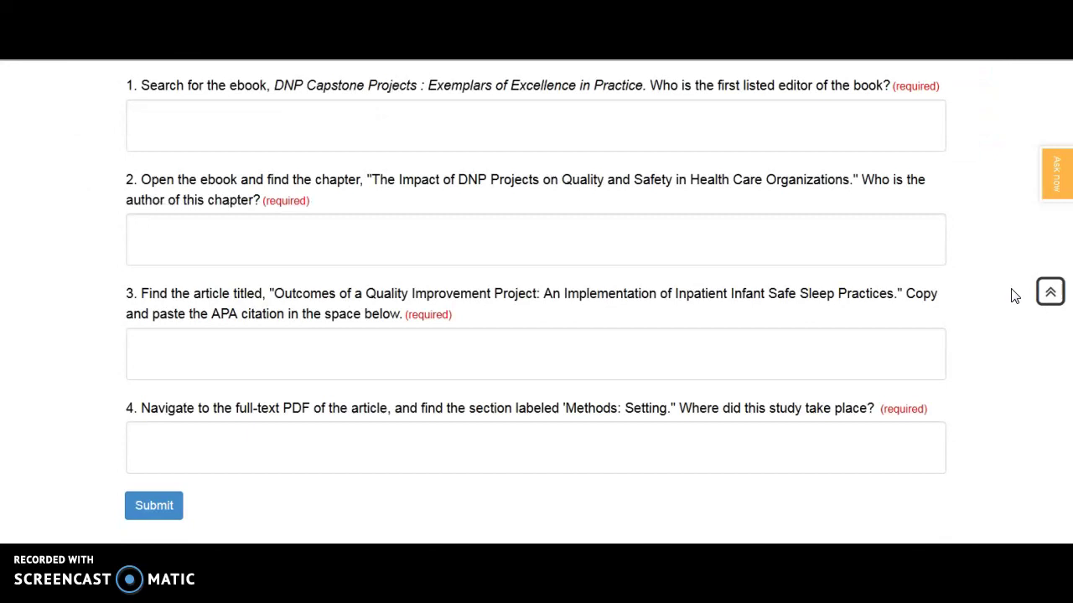
scroll(1014, 295, up, 1)
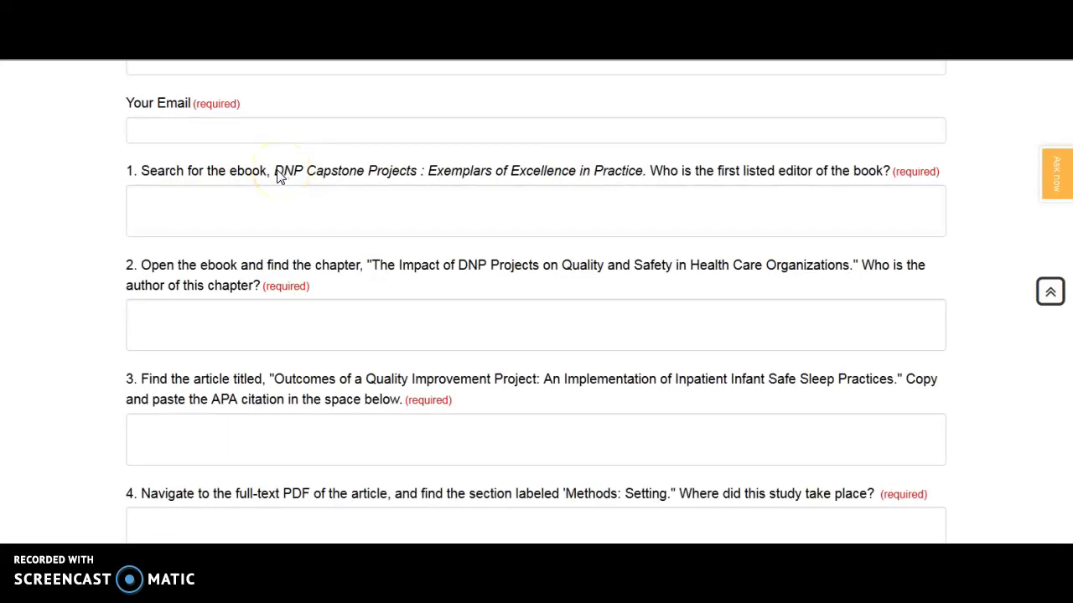
drag(298, 170, 641, 167)
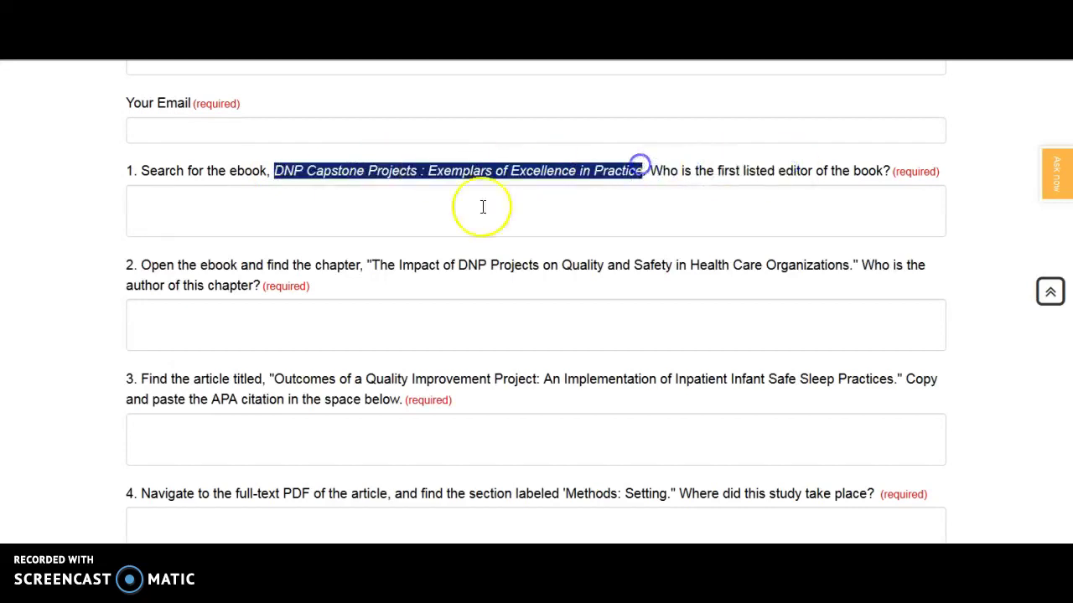
click(344, 274)
drag(374, 268, 844, 267)
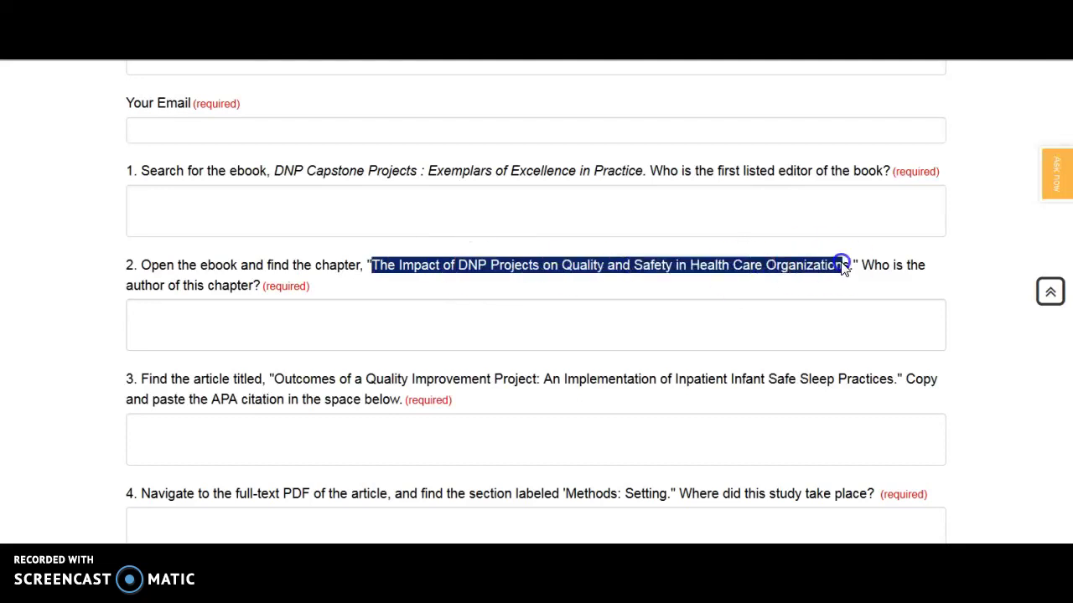
click(134, 310)
scroll(613, 311, down, 2)
click(179, 255)
click(275, 209)
drag(277, 208, 890, 214)
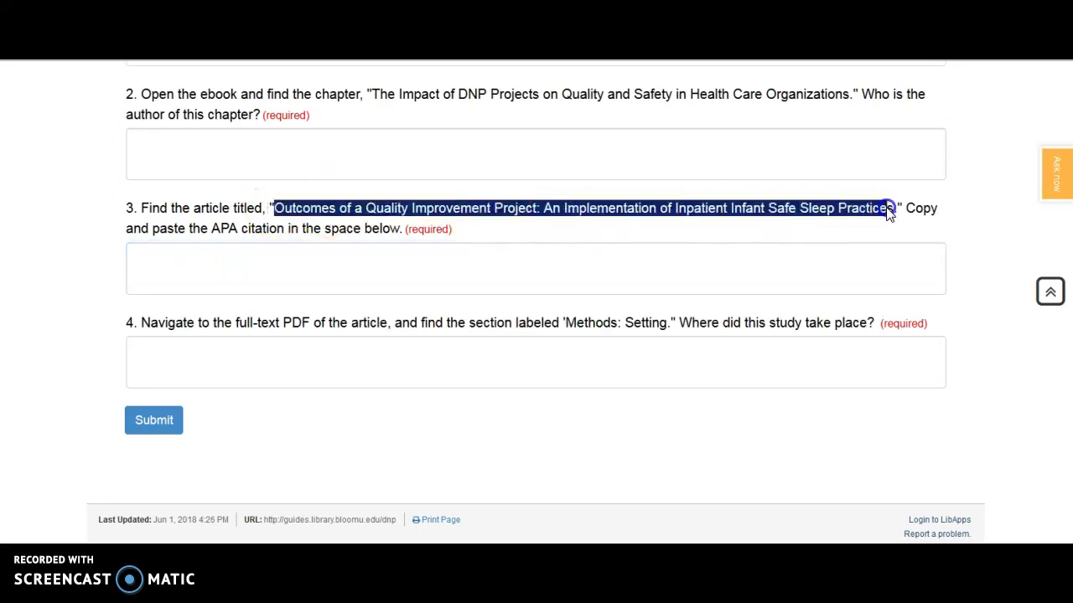
click(144, 263)
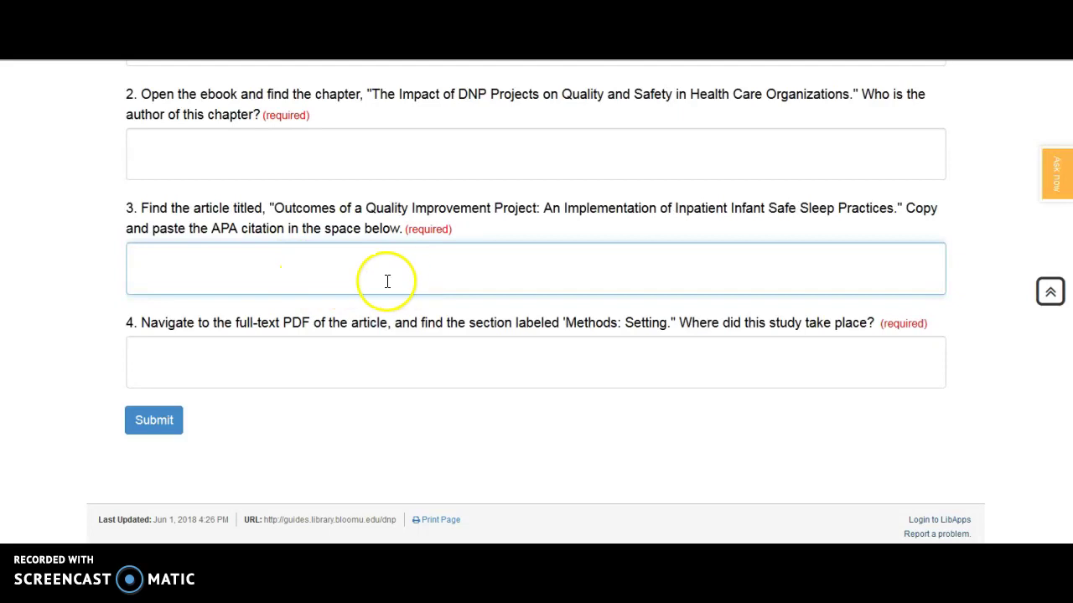
click(223, 354)
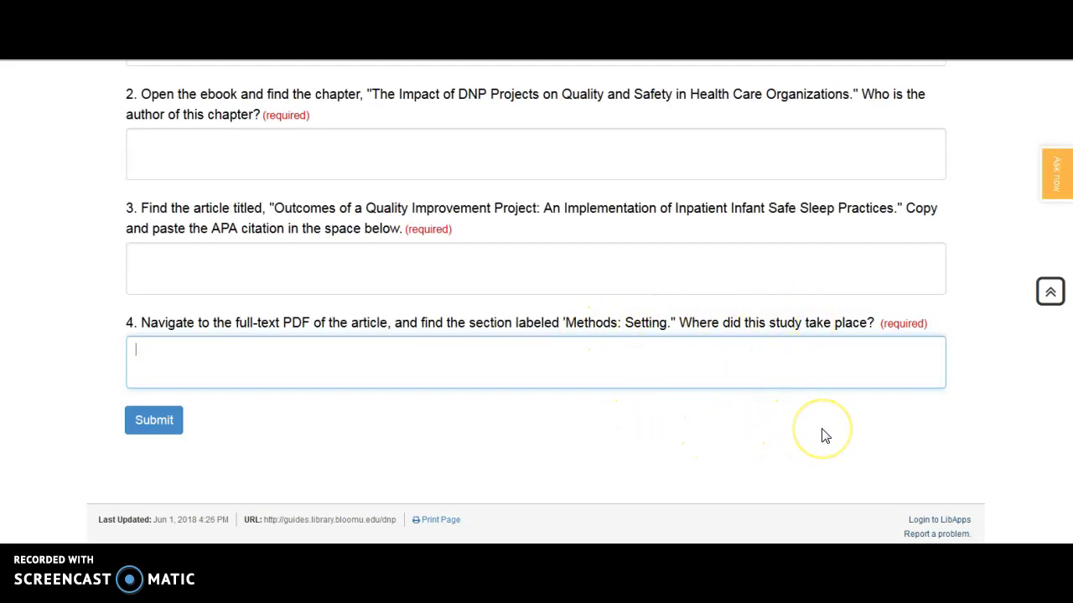
scroll(824, 435, up, 5)
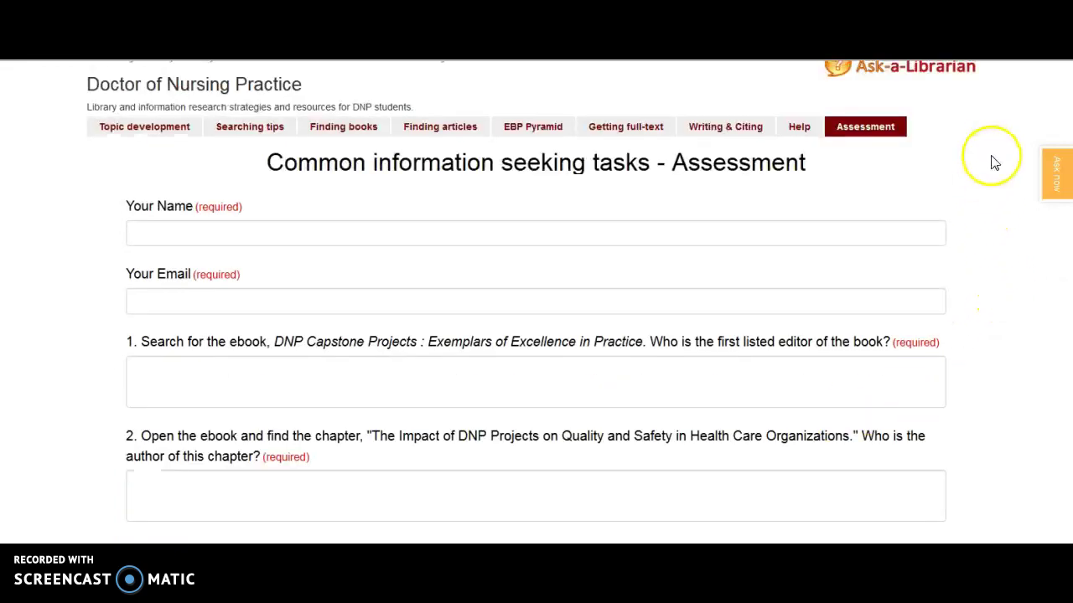
scroll(979, 238, up, 1)
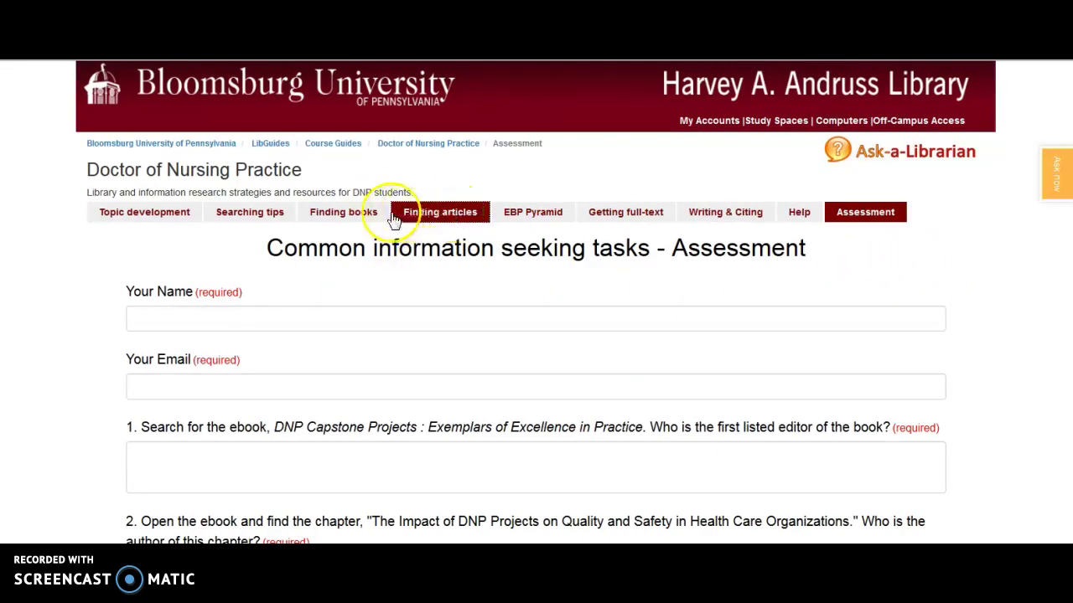
Open the Finding articles page and scroll down its database list toward PubMed.
click(424, 216)
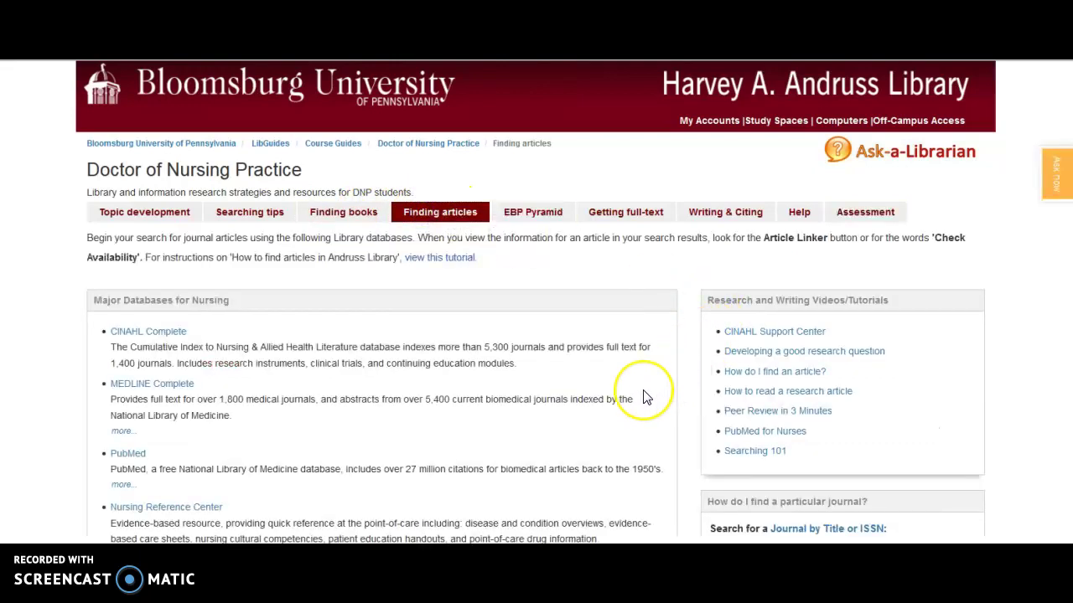
scroll(645, 398, down, 1)
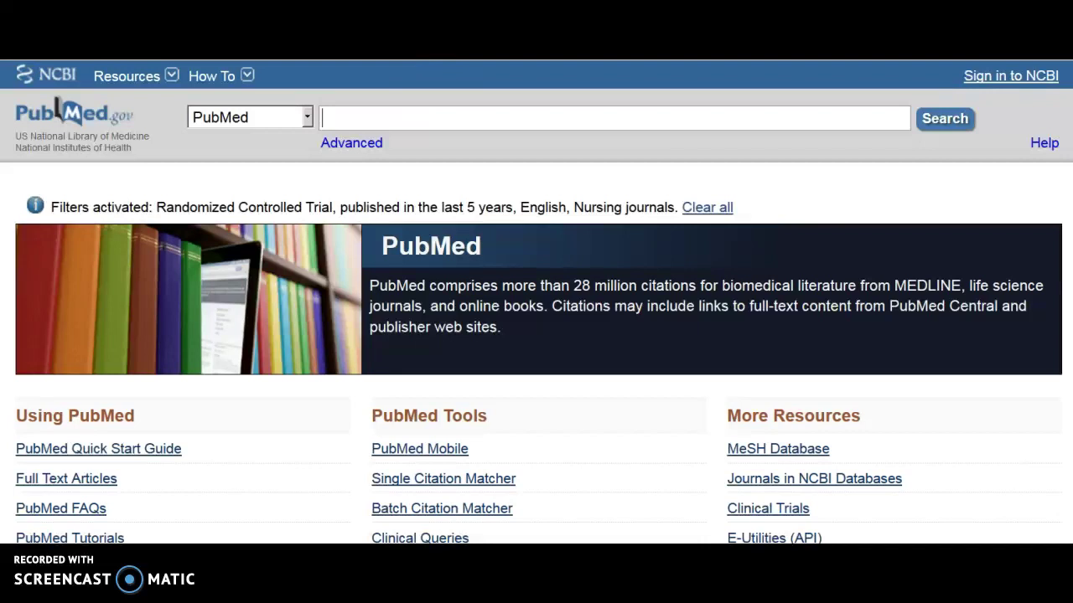
key(F11)
click(434, 70)
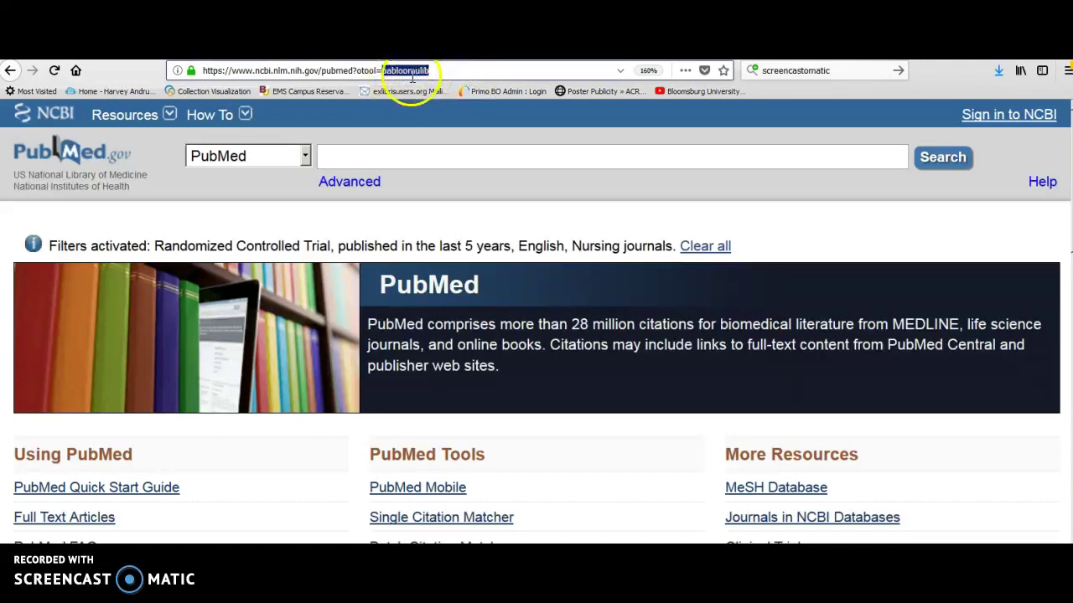
key(F11)
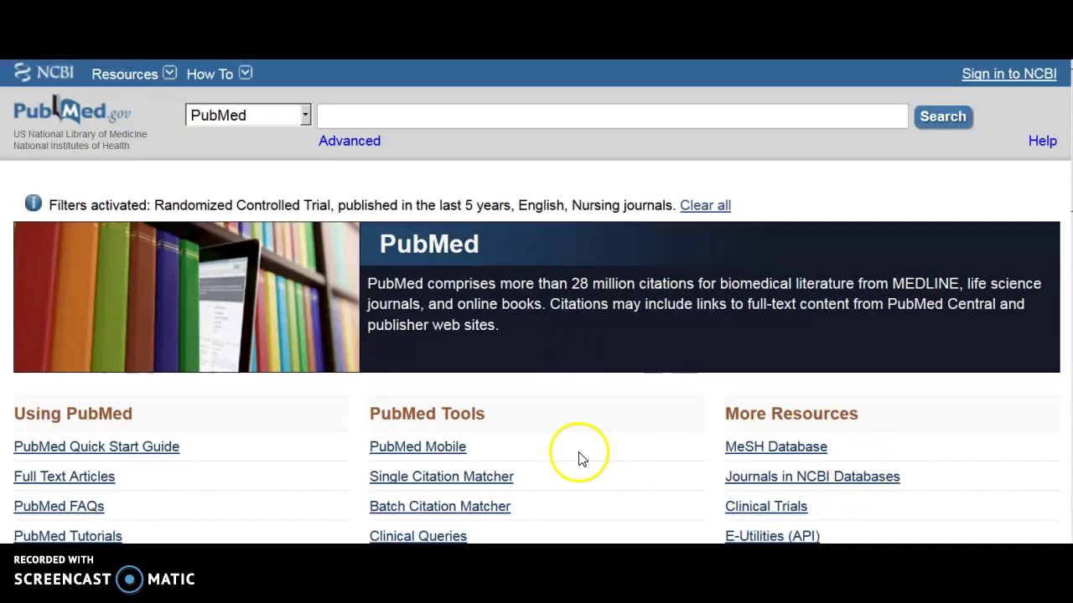
click(380, 148)
scroll(556, 375, down, 2)
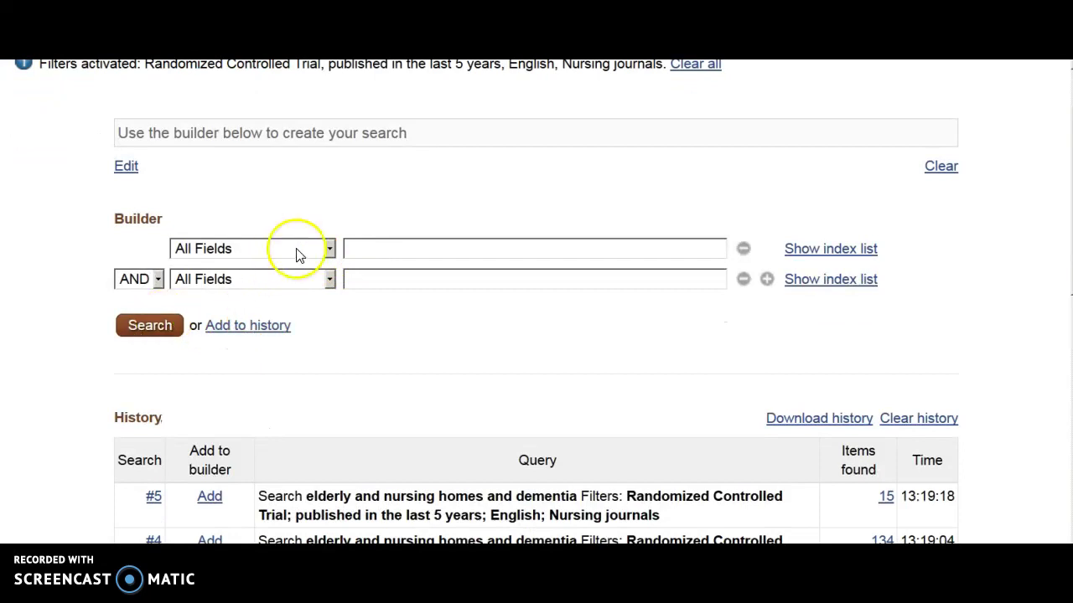
click(297, 251)
click(296, 249)
key(alt+Left)
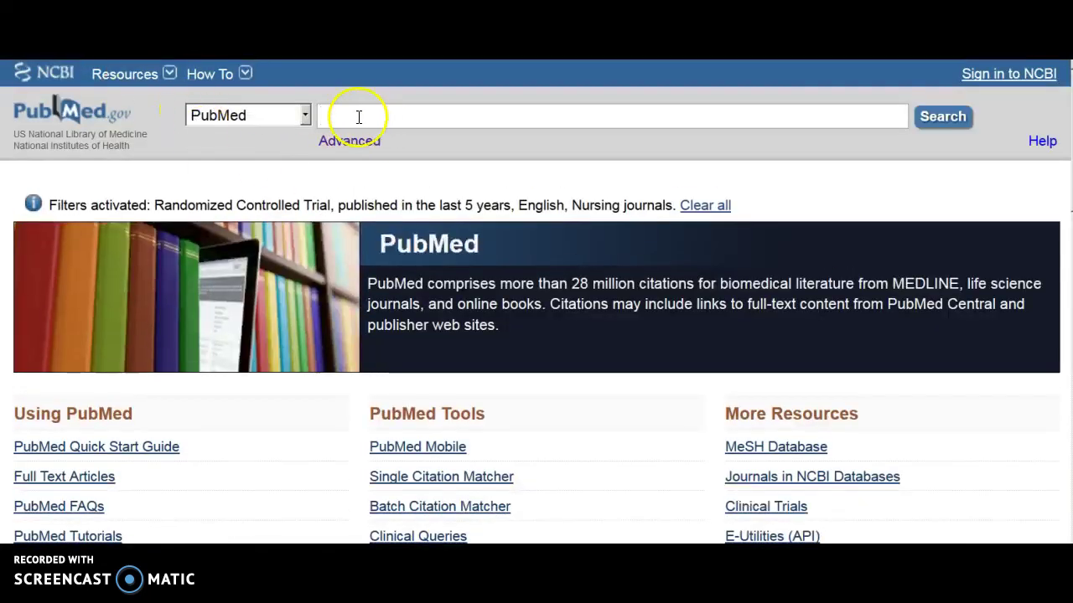
scroll(670, 372, down, 3)
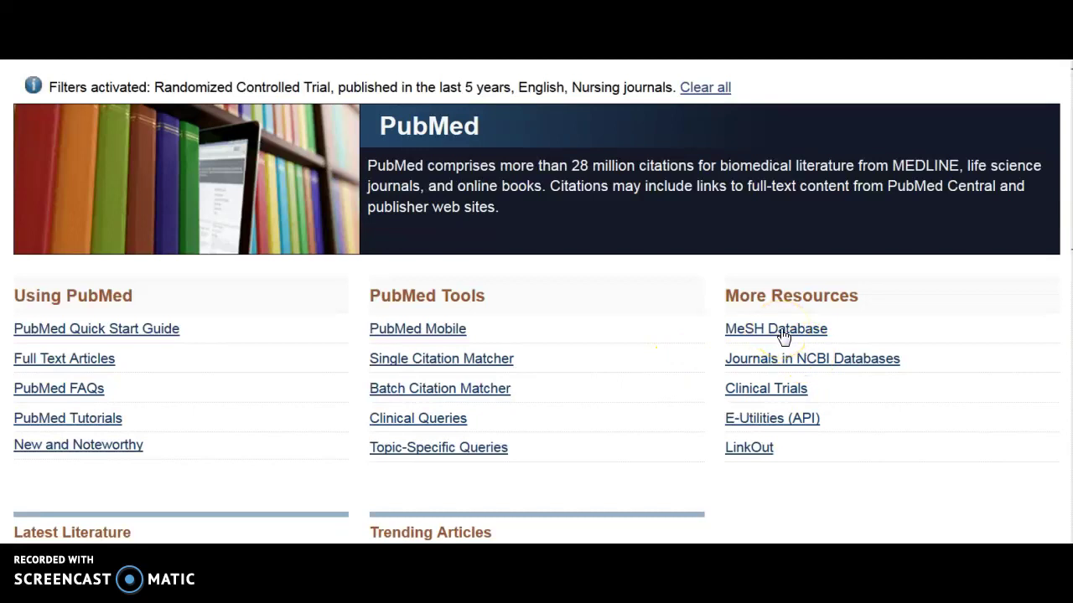
Search the MeSH Database for 'heart atta' and add Myocardial Infarction to the search builder.
click(779, 330)
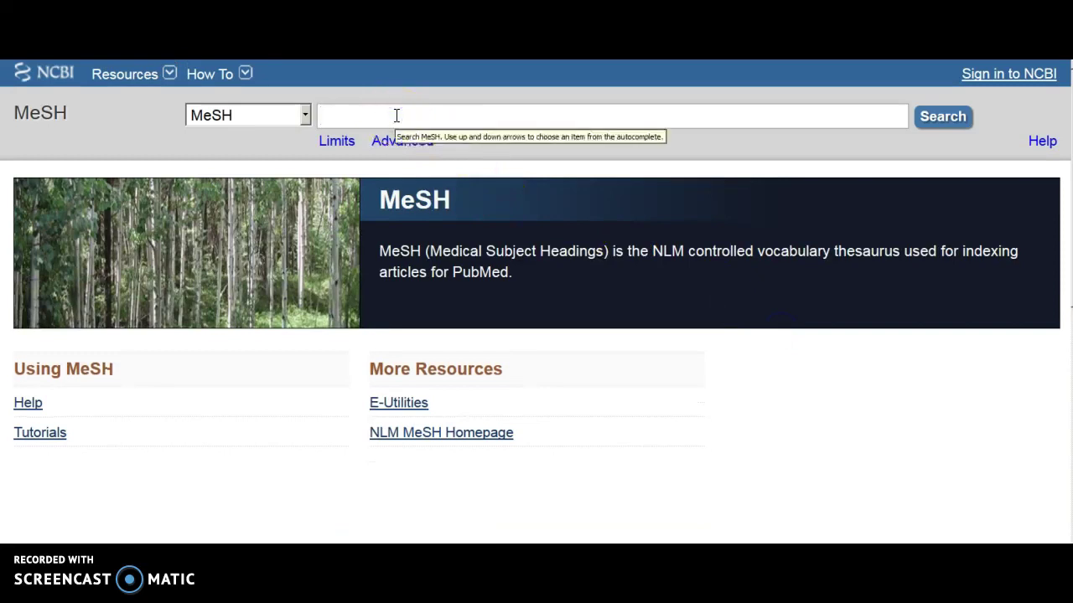
text(heart attack)
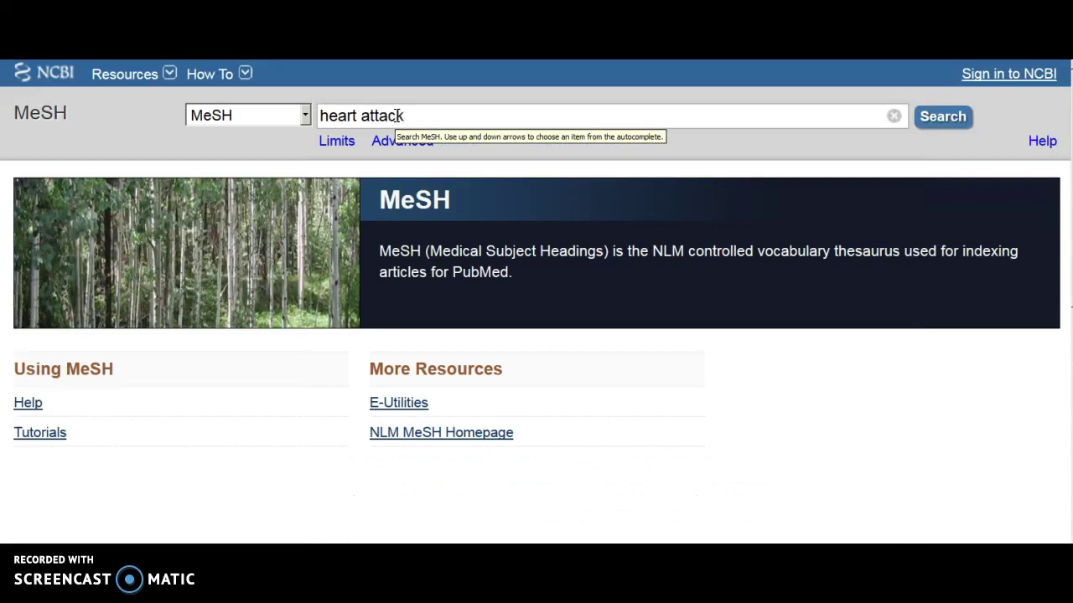
key(Return)
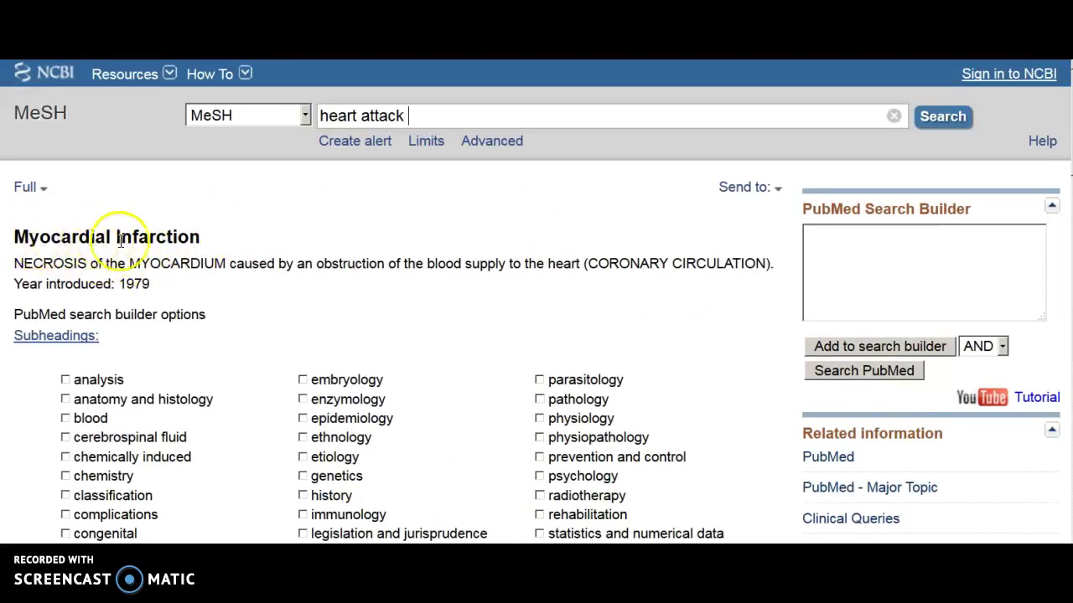
scroll(474, 307, down, 2)
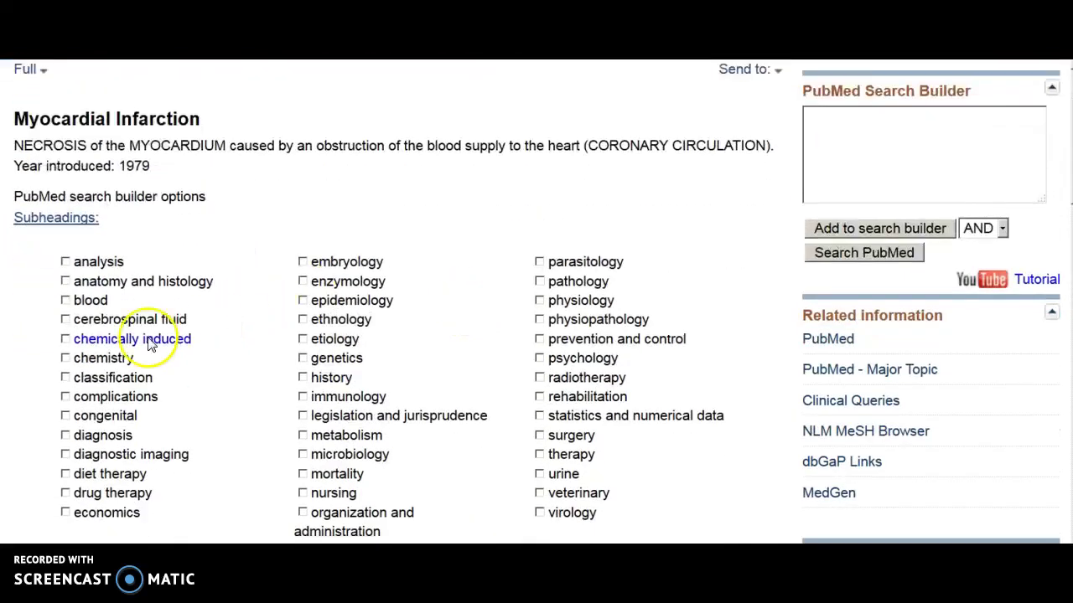
click(848, 231)
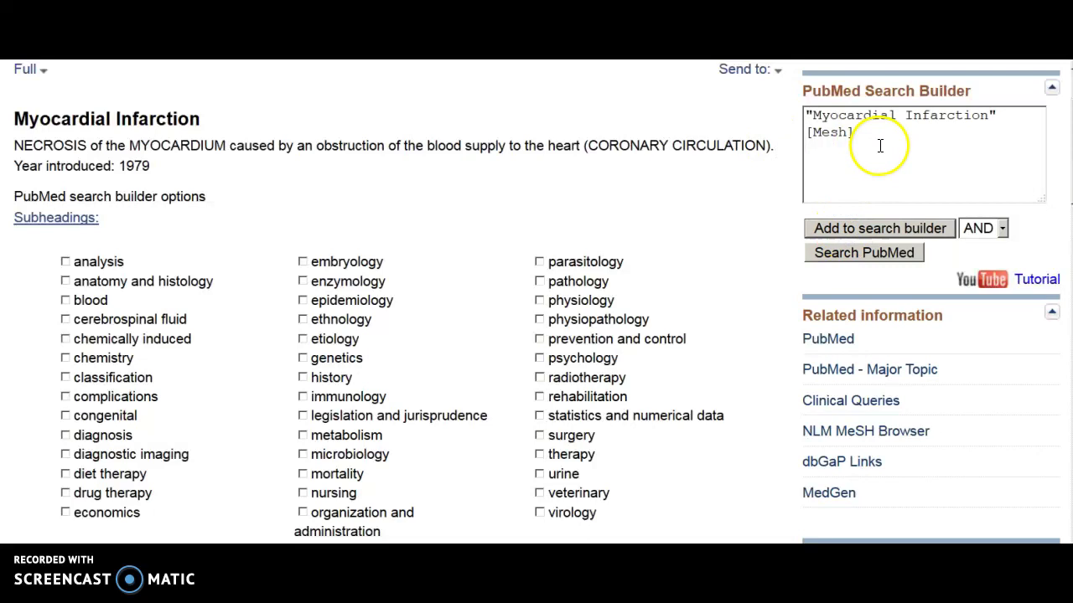
Tick the nursing subheading, clear the builder, and add "Myocardial Infarction/nursing"[Mesh] instead.
scroll(693, 341, down, 3)
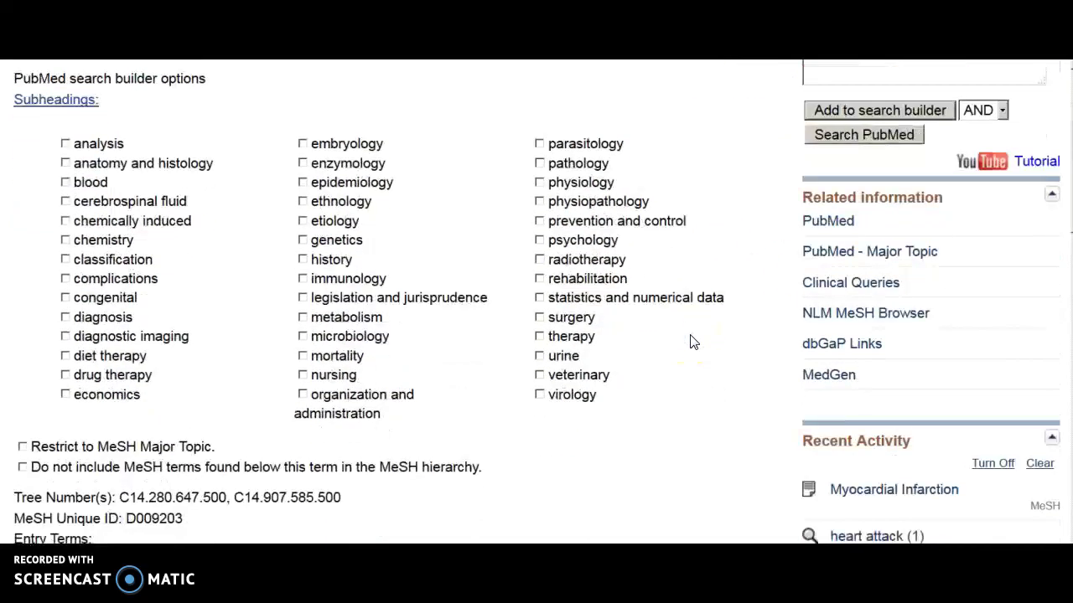
click(303, 374)
scroll(930, 168, up, 5)
drag(835, 261, 780, 221)
key(Delete)
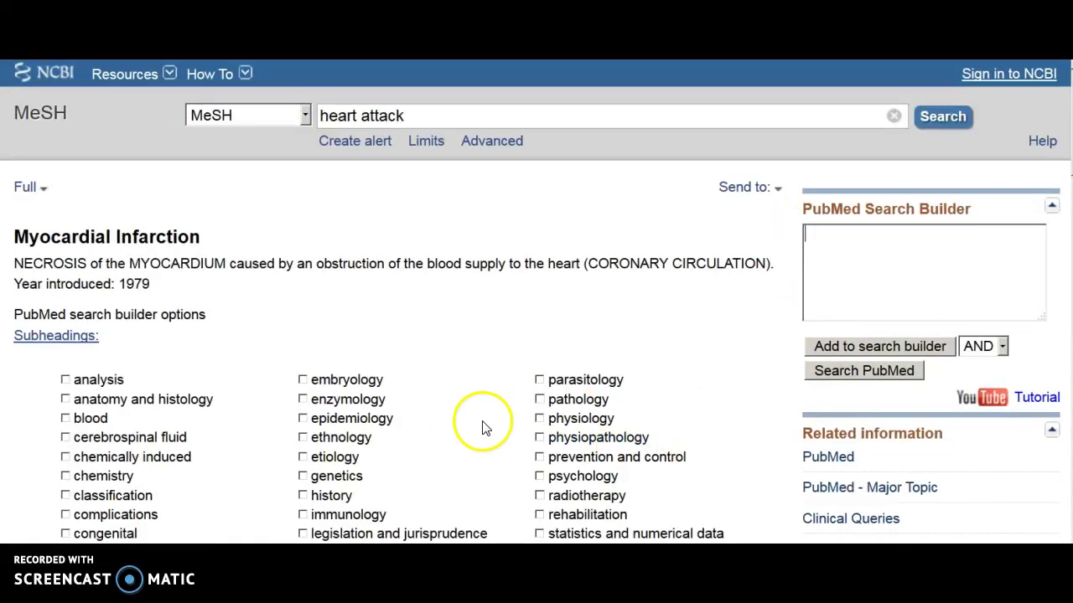
scroll(486, 426, down, 3)
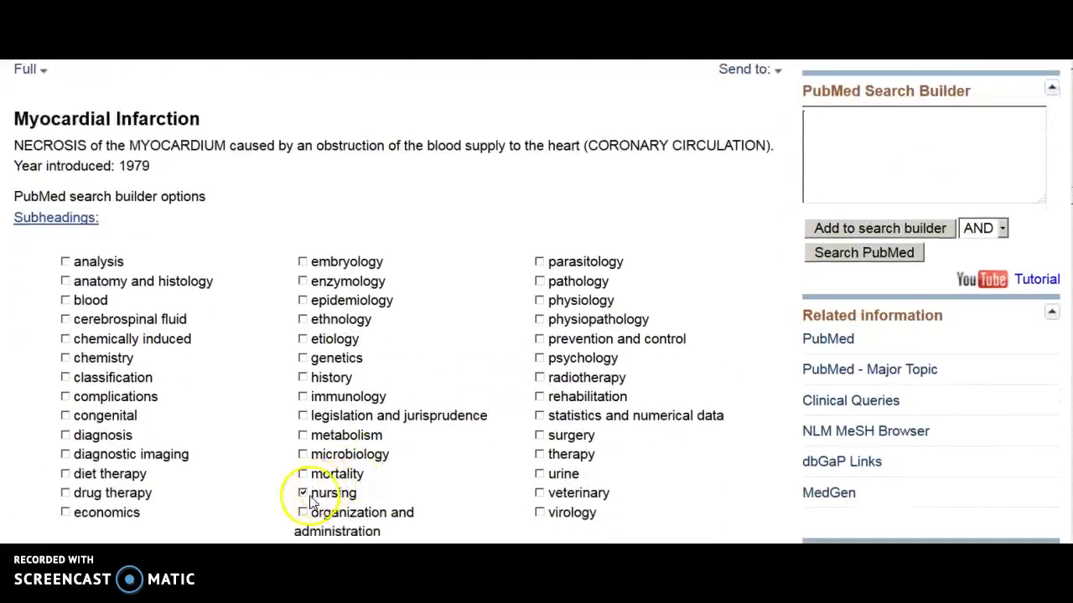
click(861, 234)
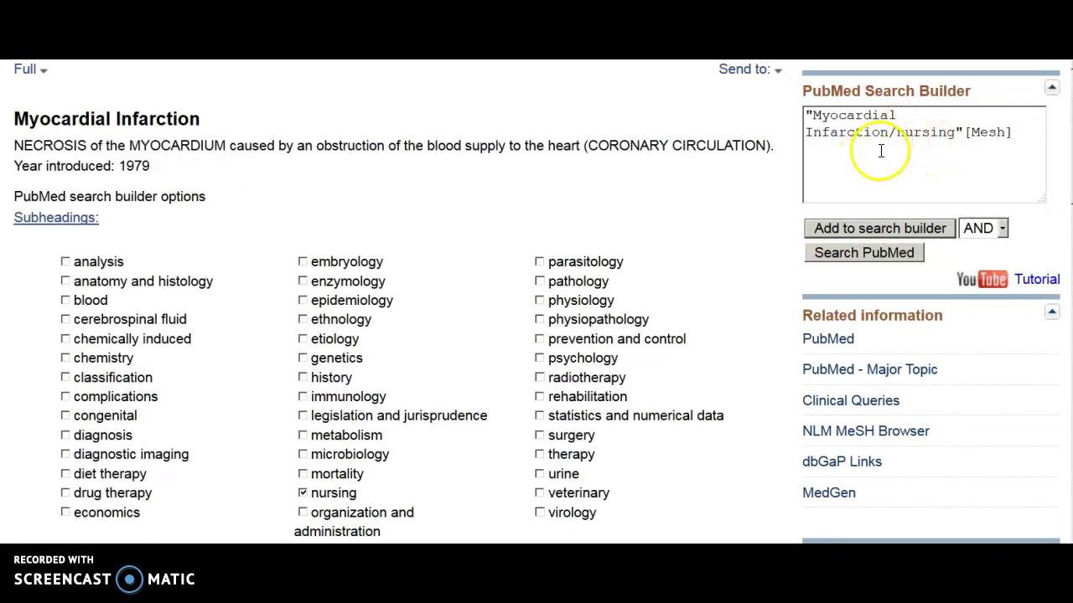
Run the Myocardial Infarction/nursing search and turn off the Randomized Controlled Trial filter.
click(863, 258)
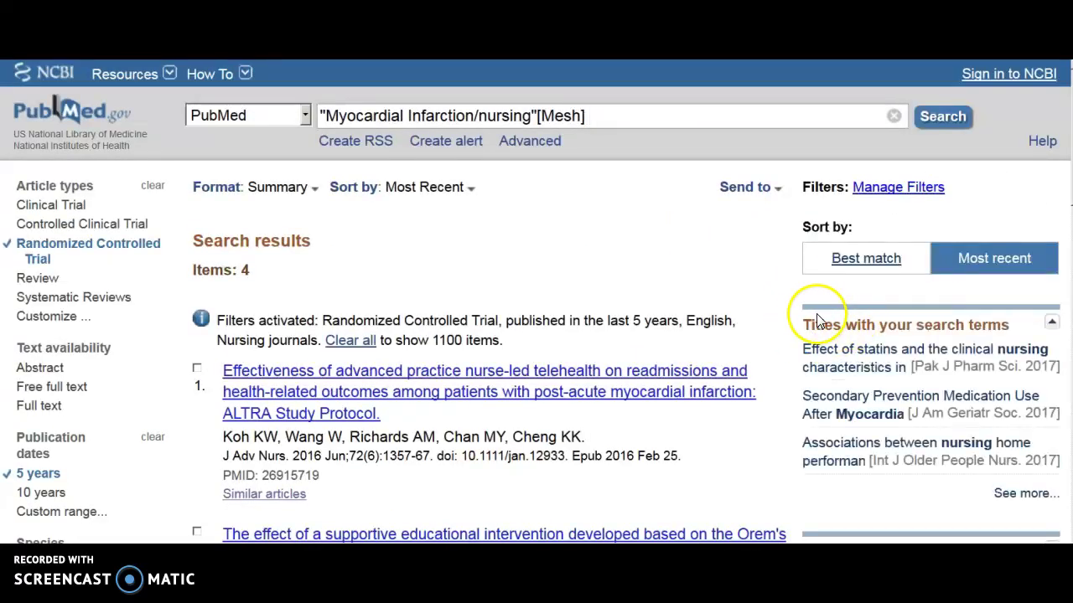
scroll(817, 319, down, 3)
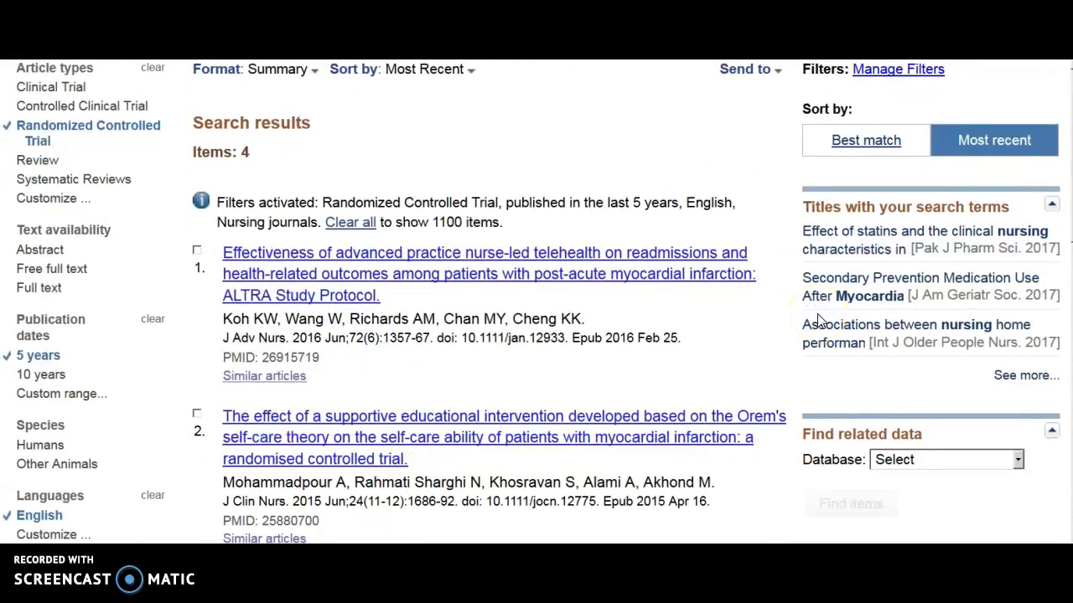
scroll(819, 321, up, 3)
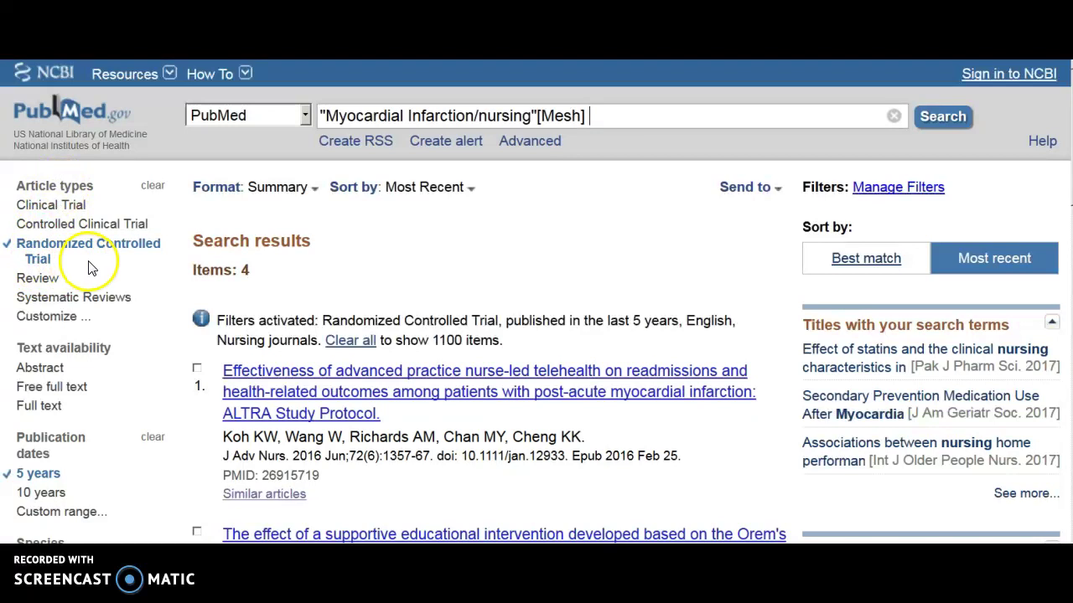
scroll(76, 264, down, 3)
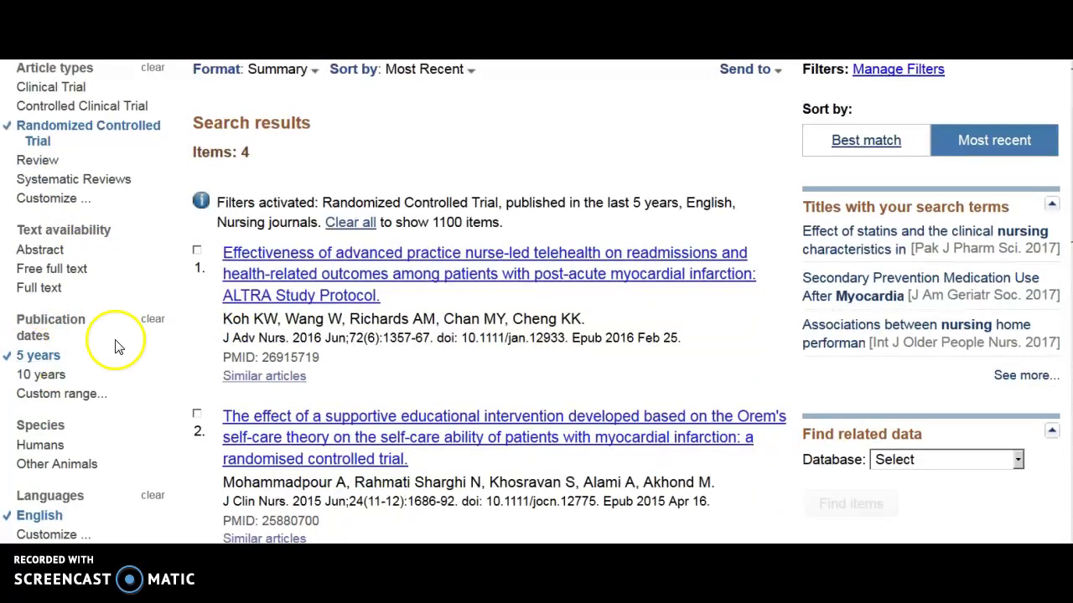
click(92, 133)
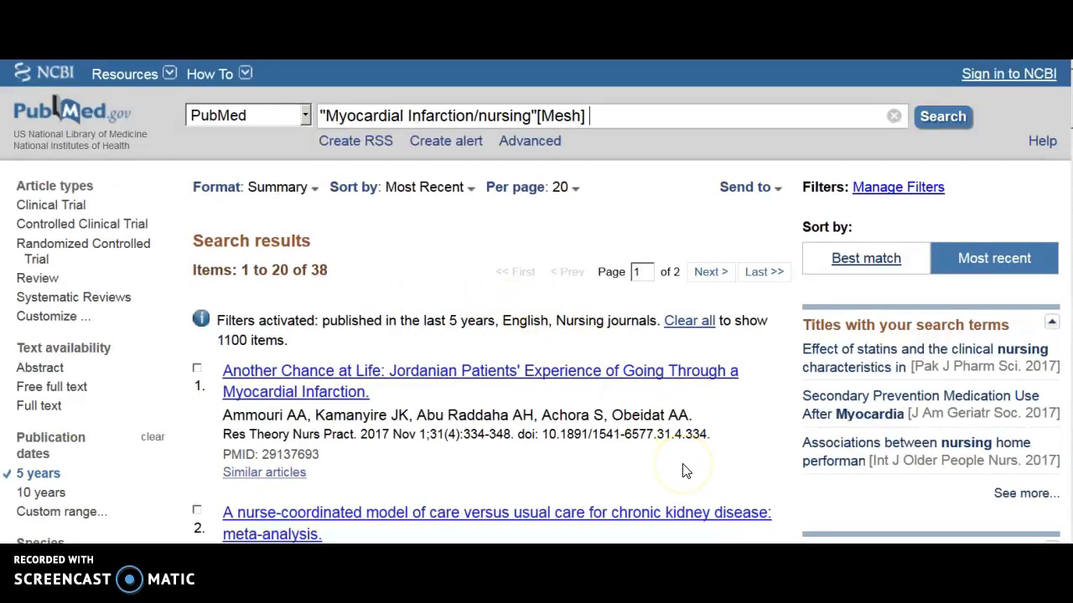
Apply additional filters to keep last 5 years, English and Nursing journals, leaving 38 results.
scroll(683, 471, down, 3)
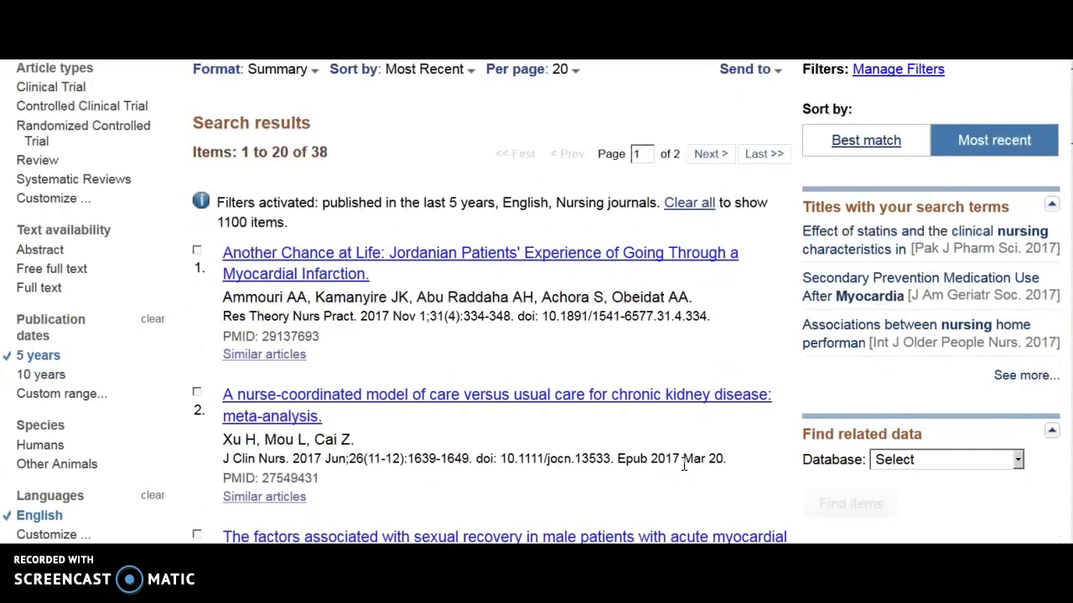
scroll(683, 468, down, 10)
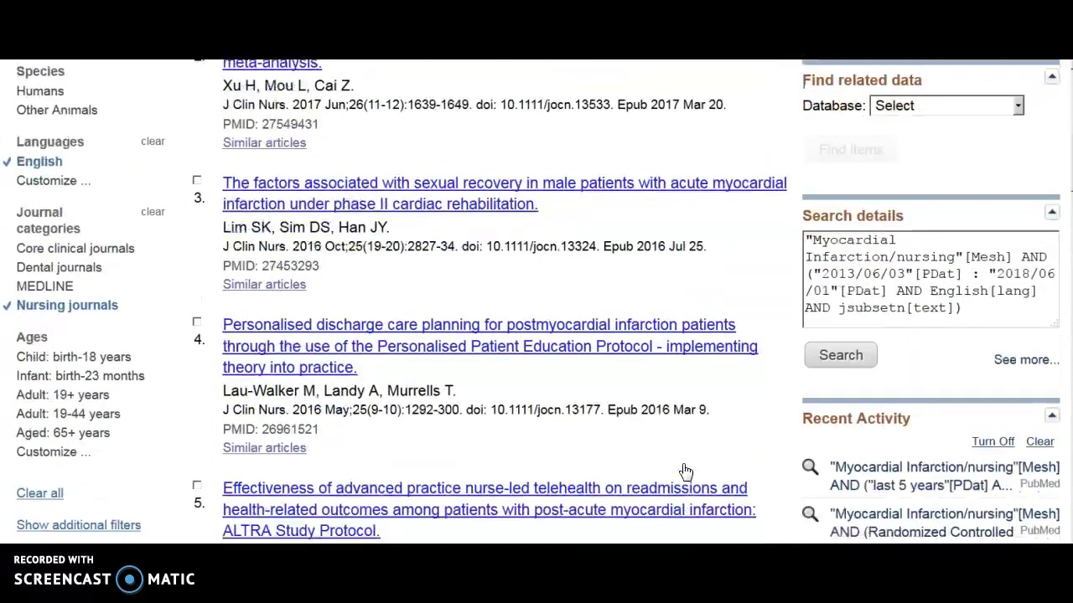
scroll(683, 471, down, 1)
click(119, 414)
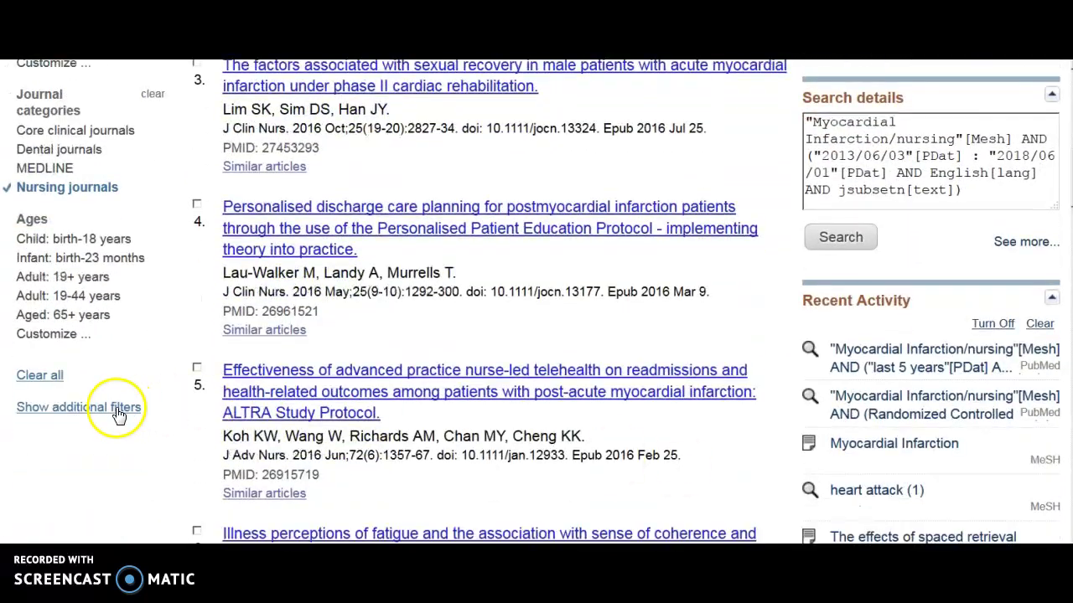
click(119, 414)
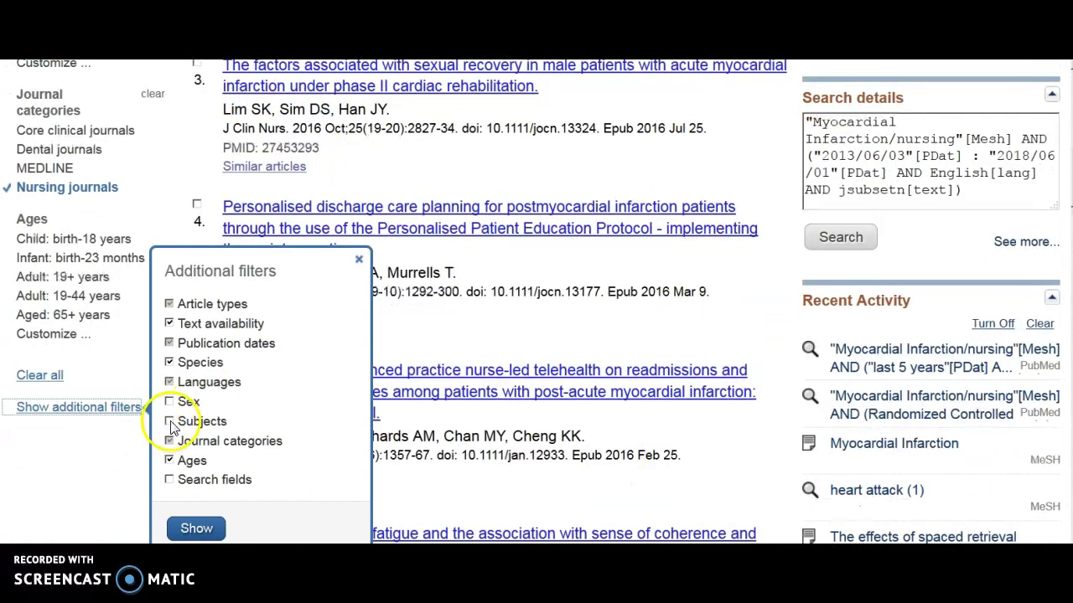
click(184, 528)
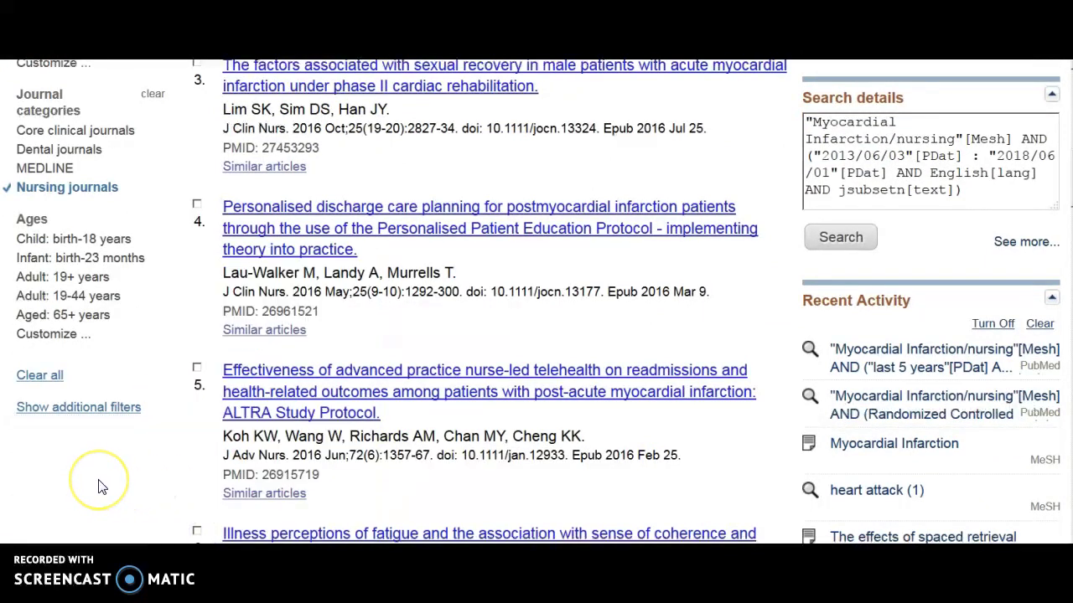
scroll(99, 487, up, 7)
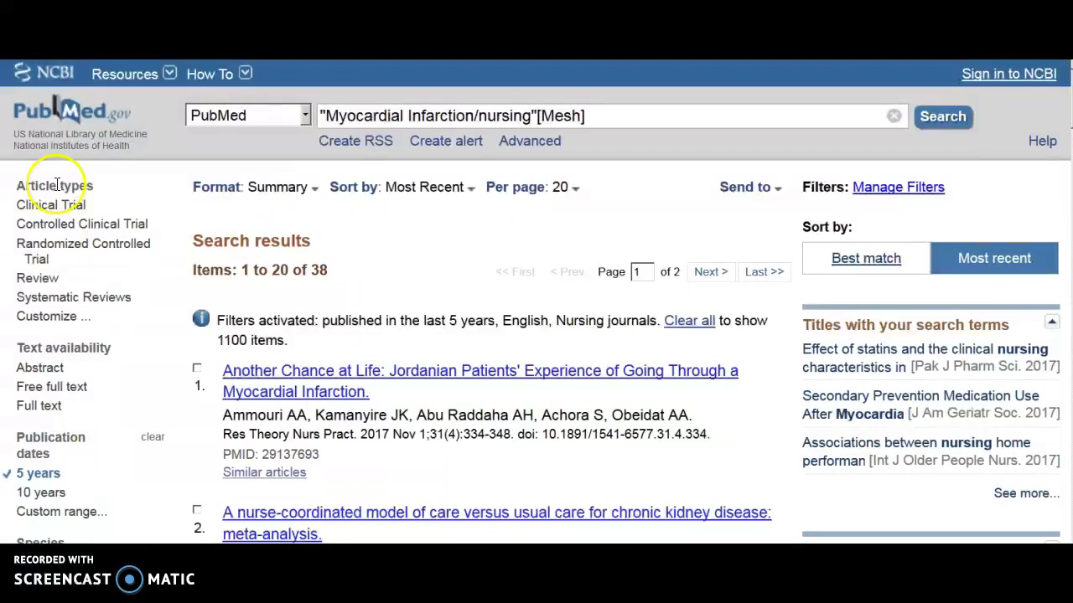
Add Systematic Reviews to the Article types filter list.
click(48, 317)
scroll(192, 277, down, 5)
scroll(190, 425, down, 8)
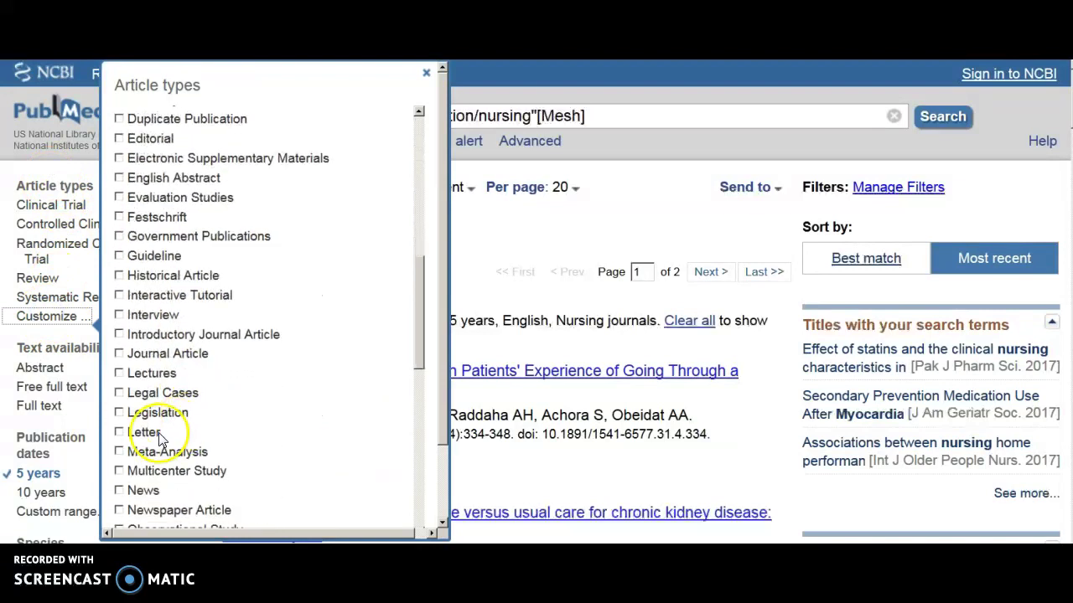
scroll(199, 417, down, 5)
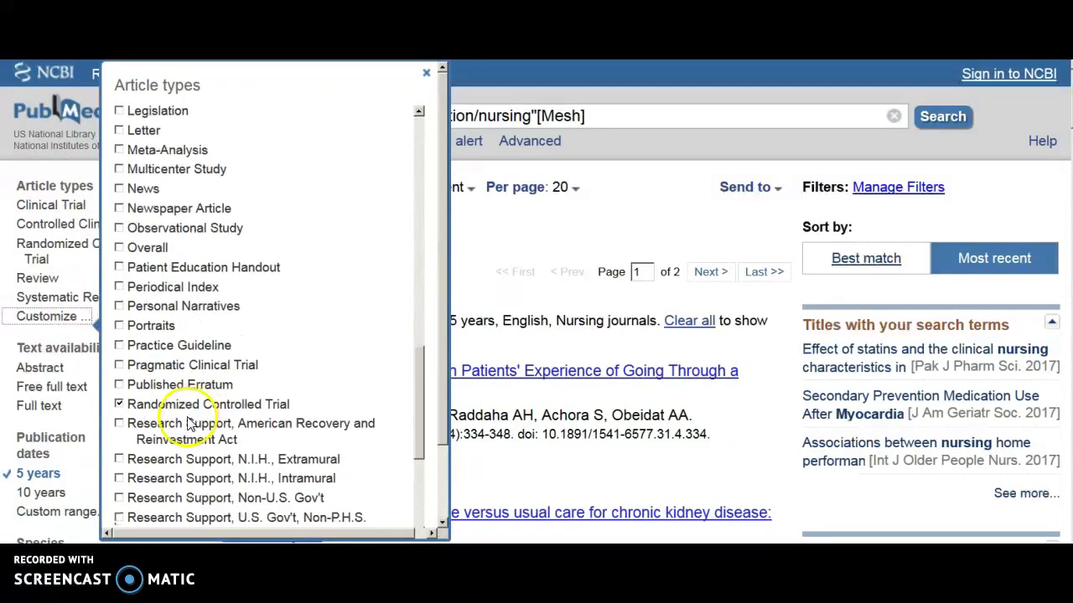
scroll(236, 394, down, 4)
scroll(236, 394, down, 3)
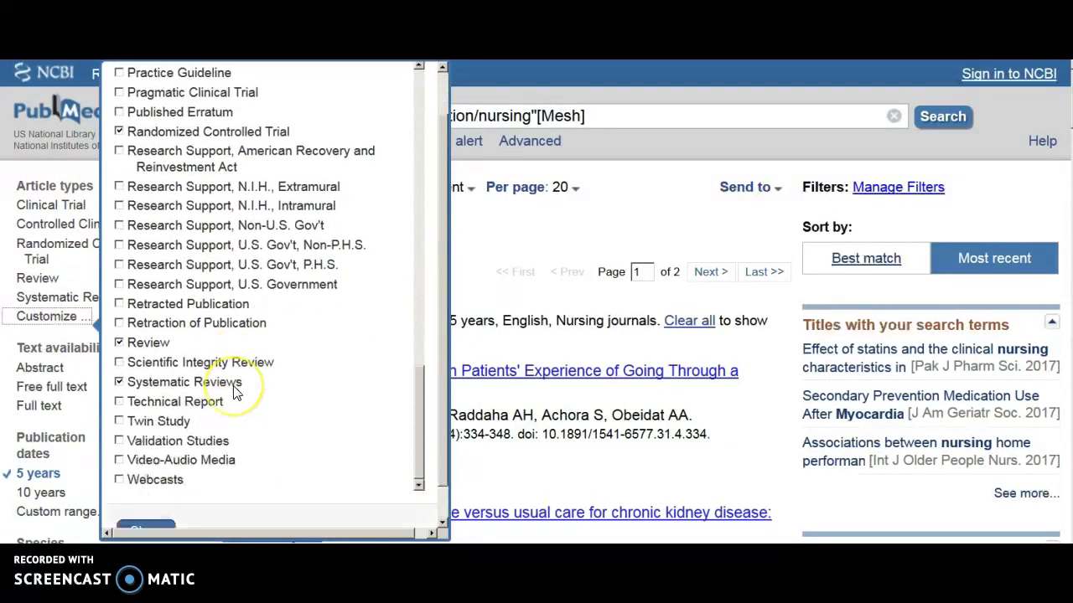
click(145, 498)
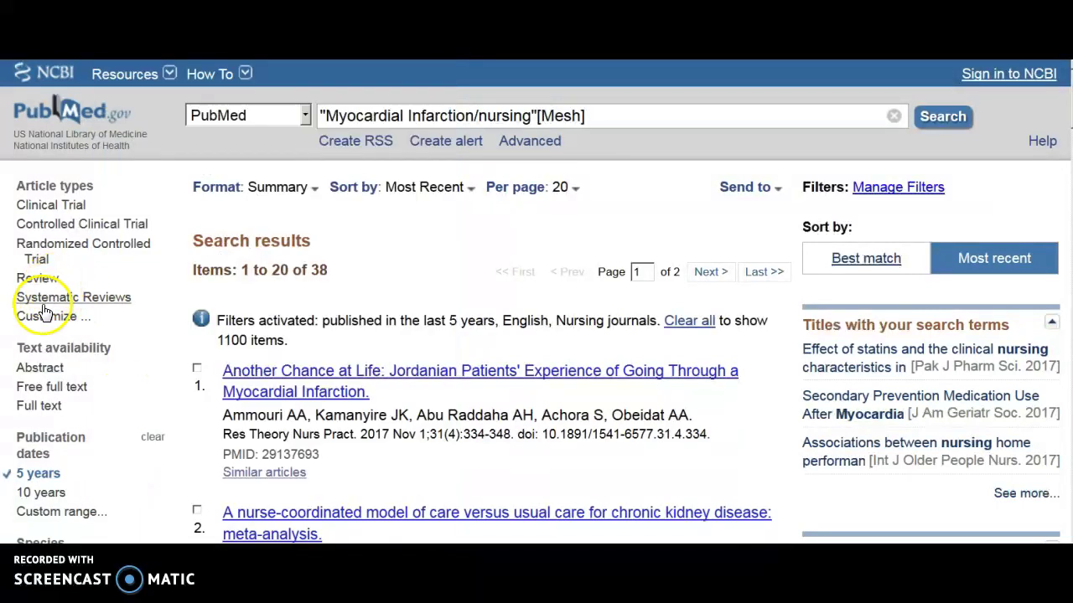
Filter to Systematic Reviews, Randomized Controlled Trial, Controlled Clinical Trial, Clinical Trial and Review, leaving 12 items.
click(75, 300)
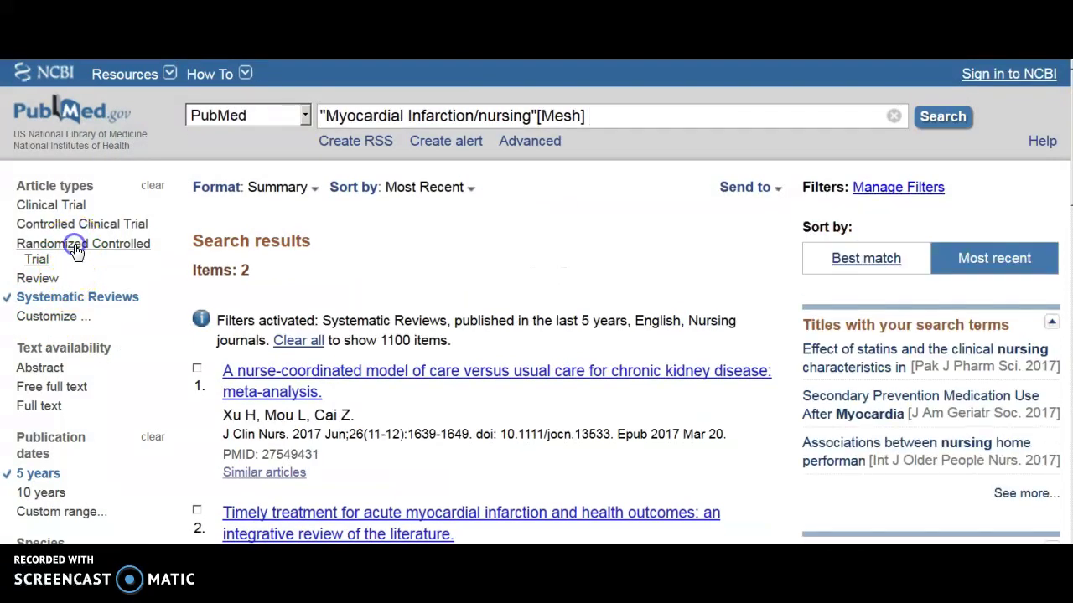
click(75, 250)
click(99, 227)
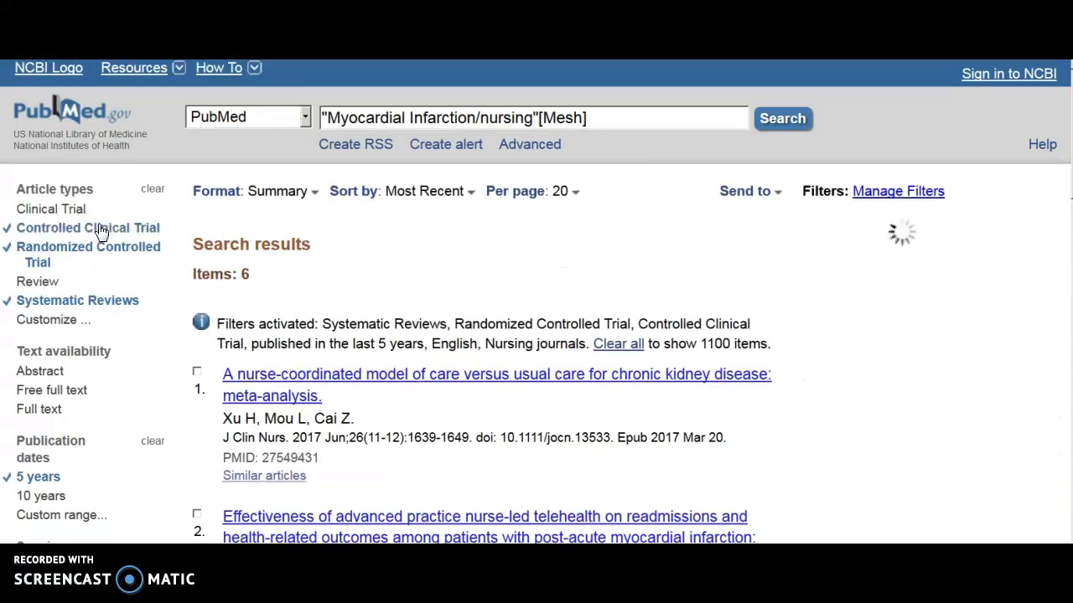
click(49, 205)
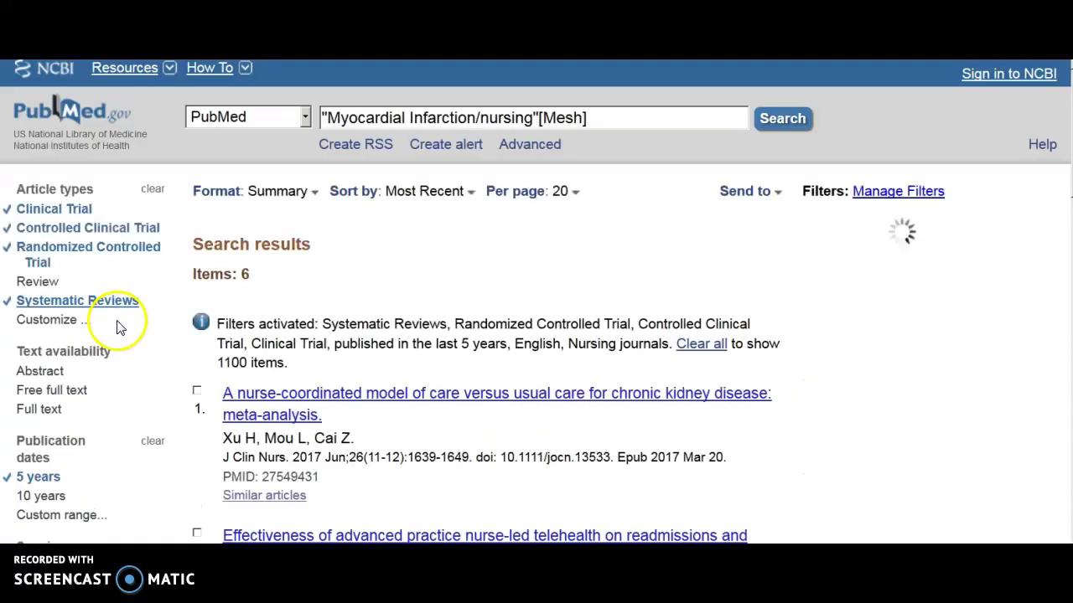
click(39, 278)
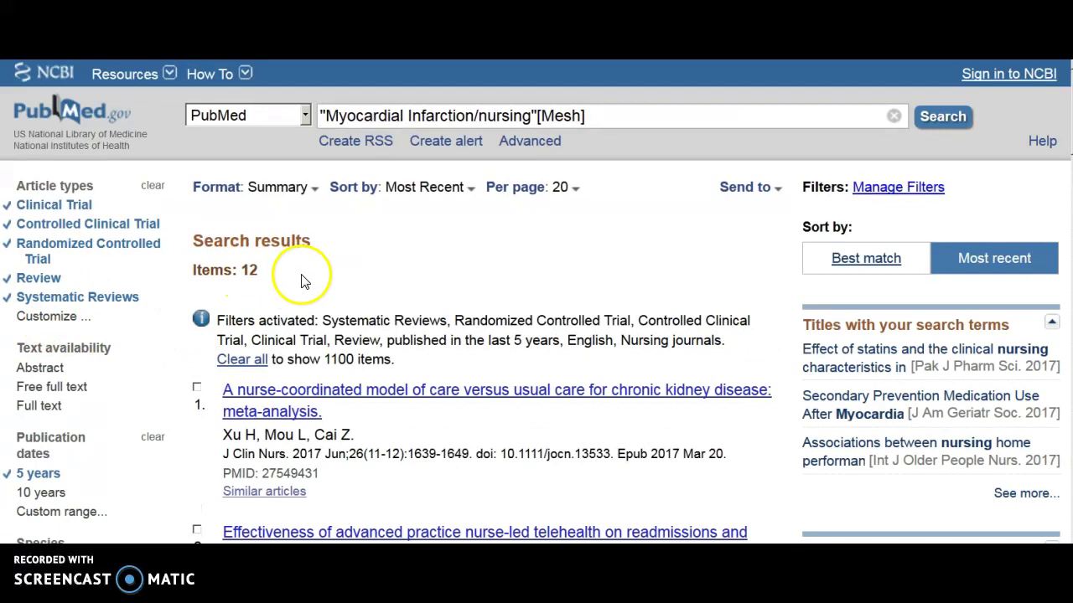
scroll(168, 385, down, 3)
scroll(153, 385, down, 1)
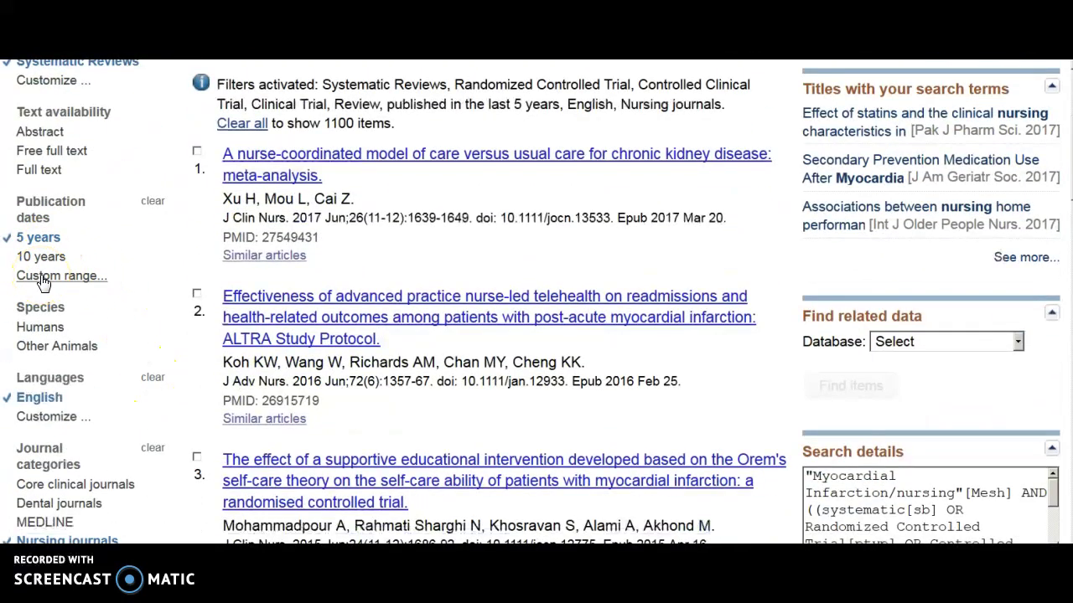
scroll(50, 289, down, 3)
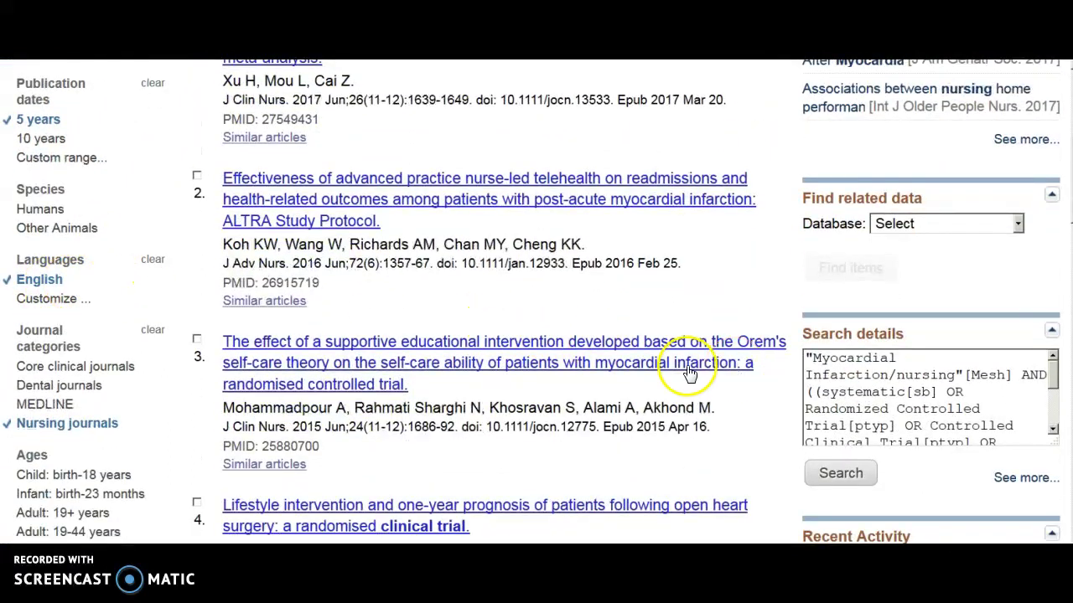
scroll(143, 419, down, 6)
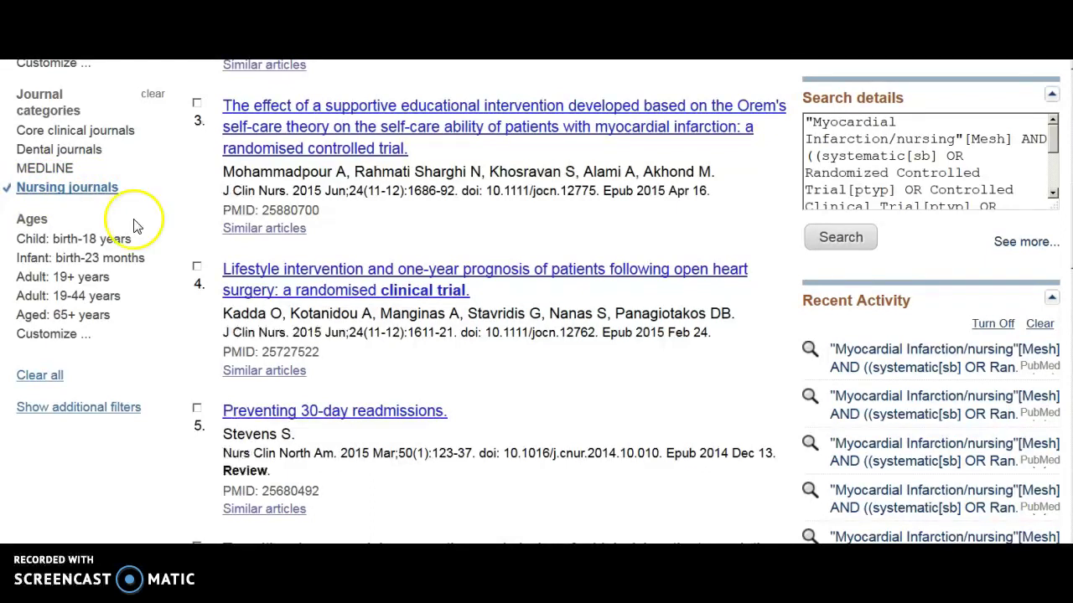
Read the lifestyle intervention trial's abstract and follow its Article Linker full-text link.
click(396, 270)
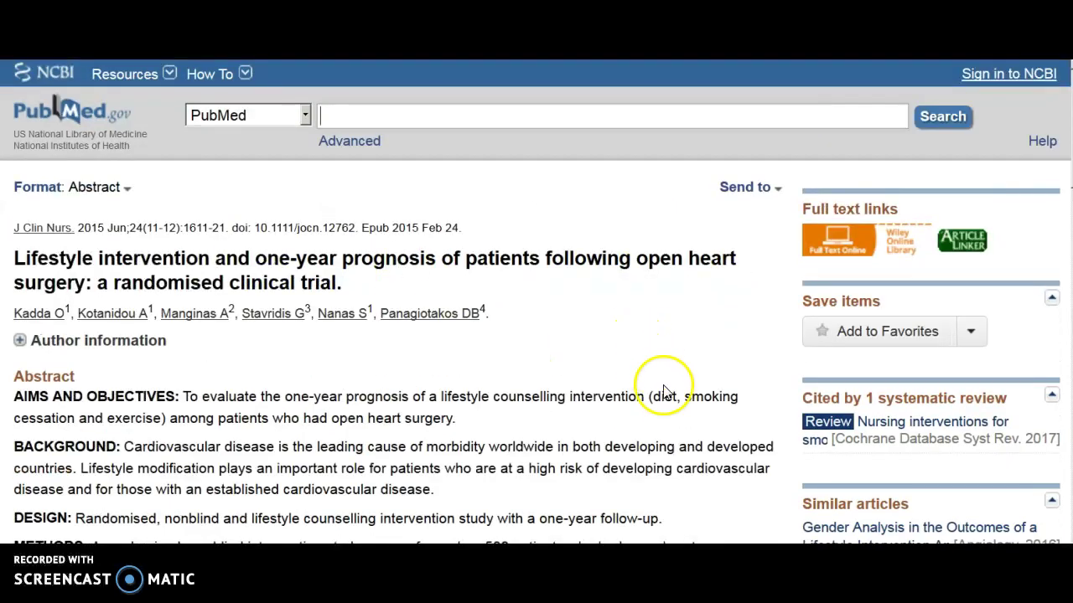
scroll(670, 392, down, 3)
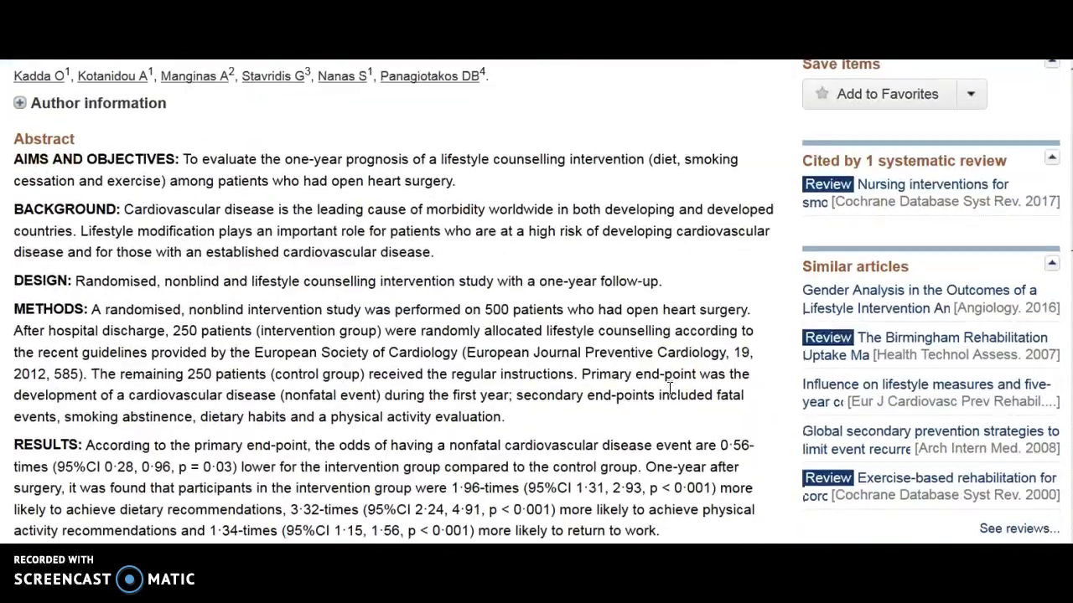
scroll(669, 389, down, 1)
scroll(670, 389, down, 3)
scroll(670, 390, up, 7)
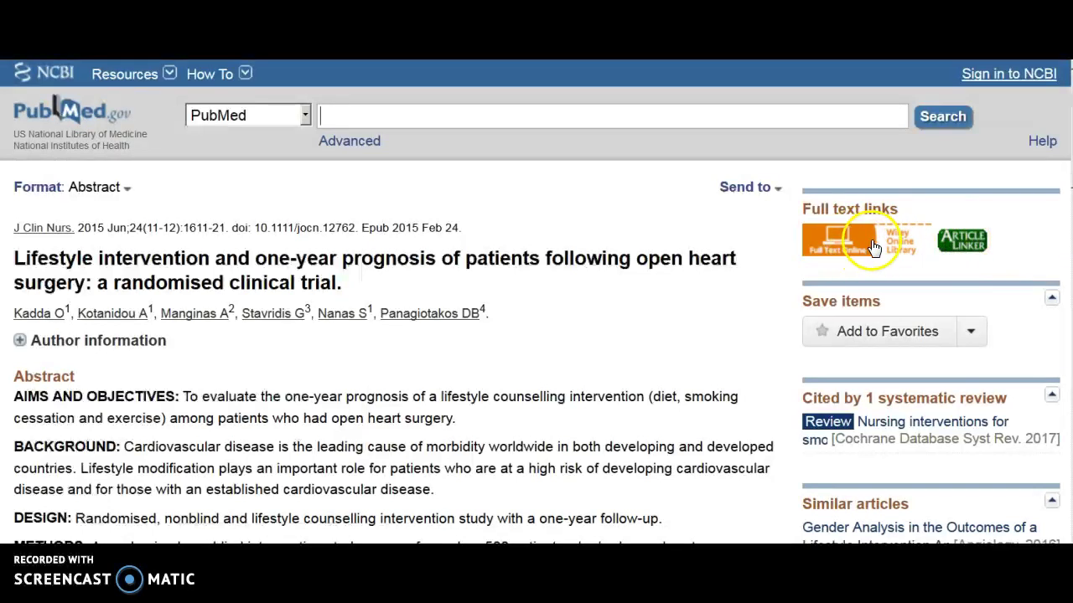
click(959, 239)
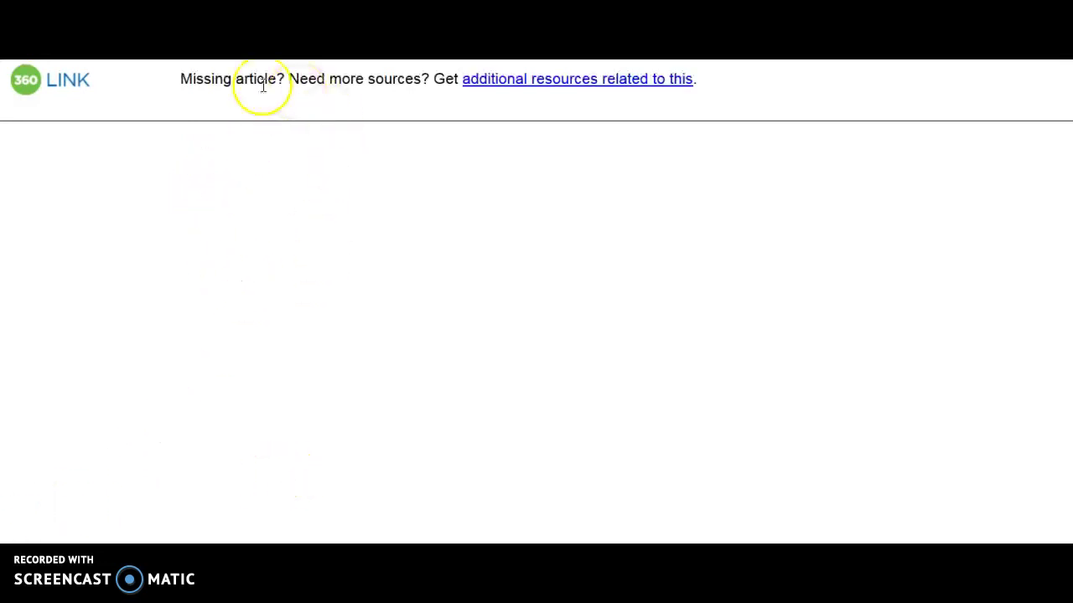
Reach the trial's PDF on Wiley Online Library via the library journal list, then return to PubMed.
click(539, 84)
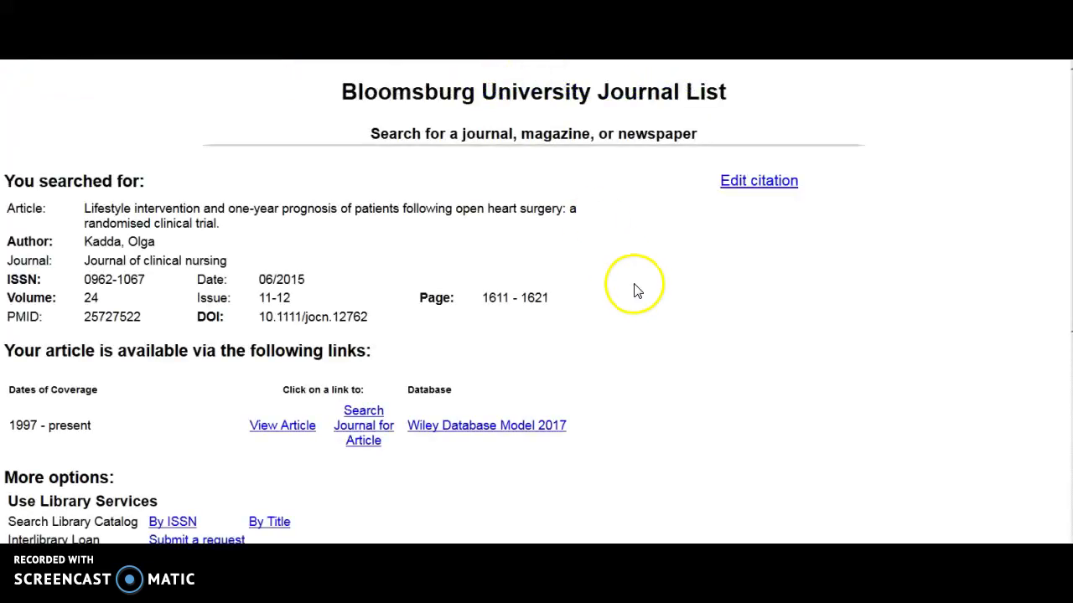
scroll(636, 290, down, 1)
click(283, 327)
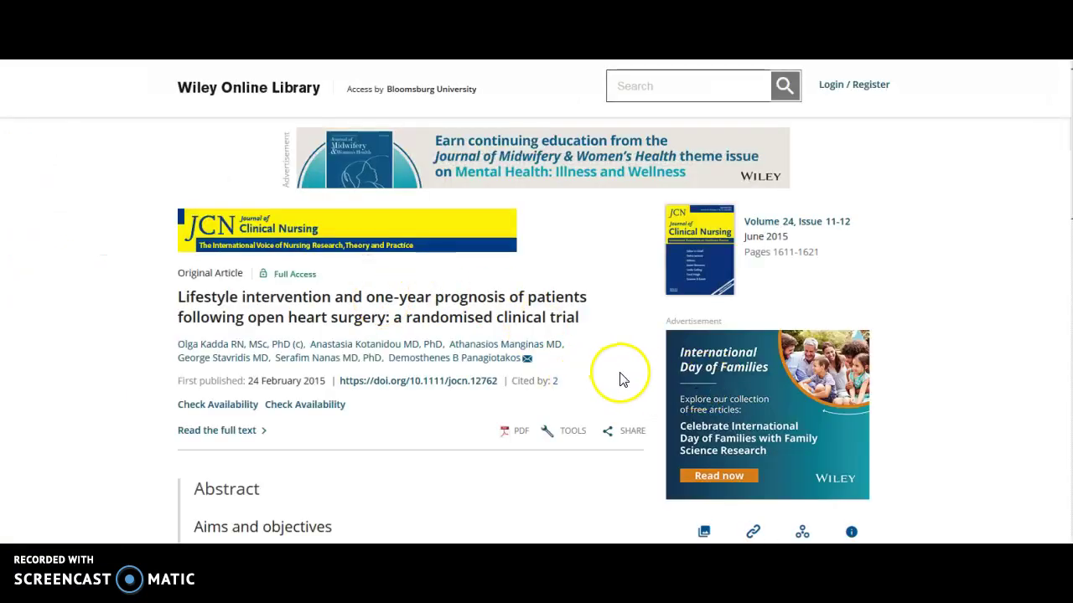
scroll(621, 379, down, 1)
click(516, 353)
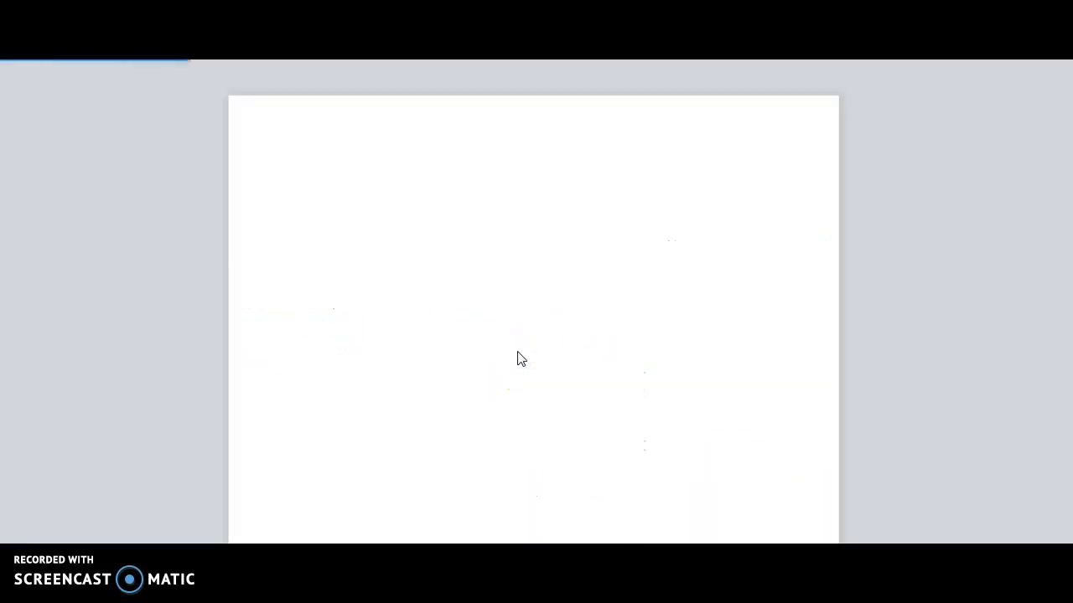
click(587, 347)
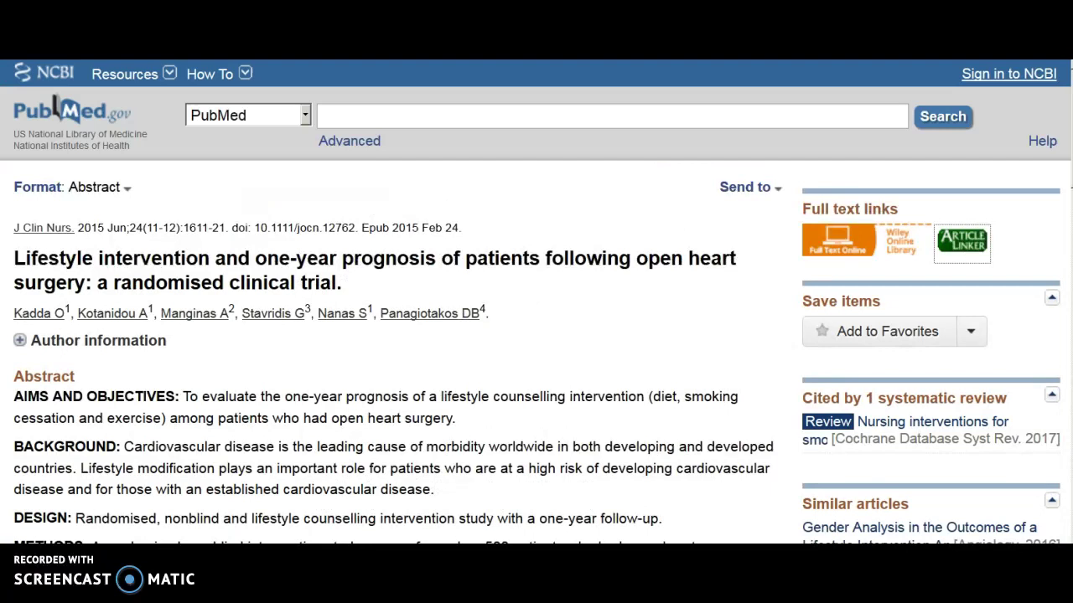
Go back to the filtered results, search 'nursing home' with elderly and dementia, and scroll to the 37 results.
key(alt+Left)
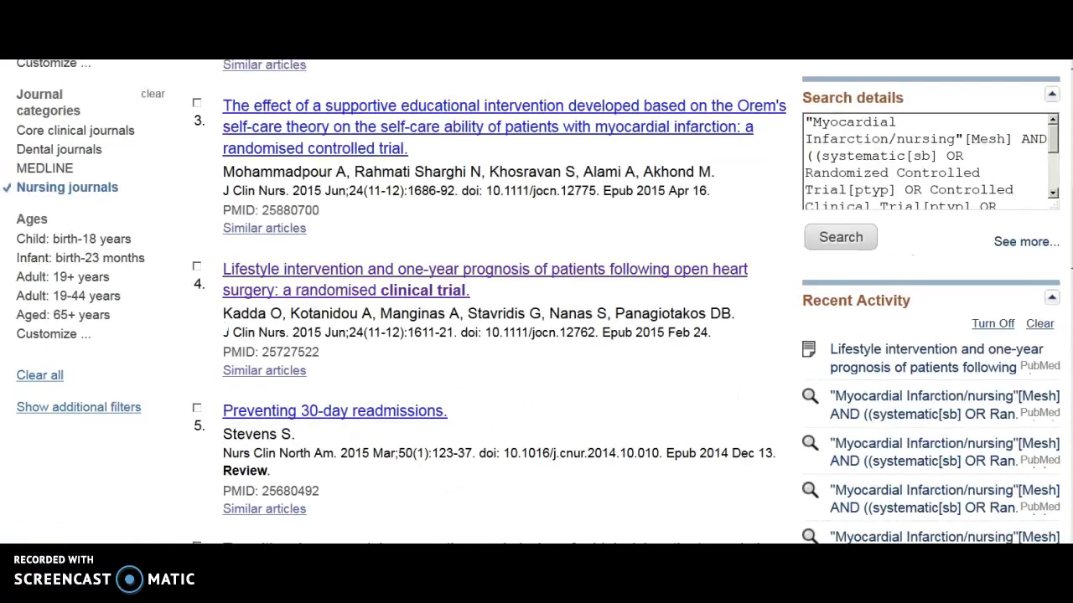
key(alt+Left)
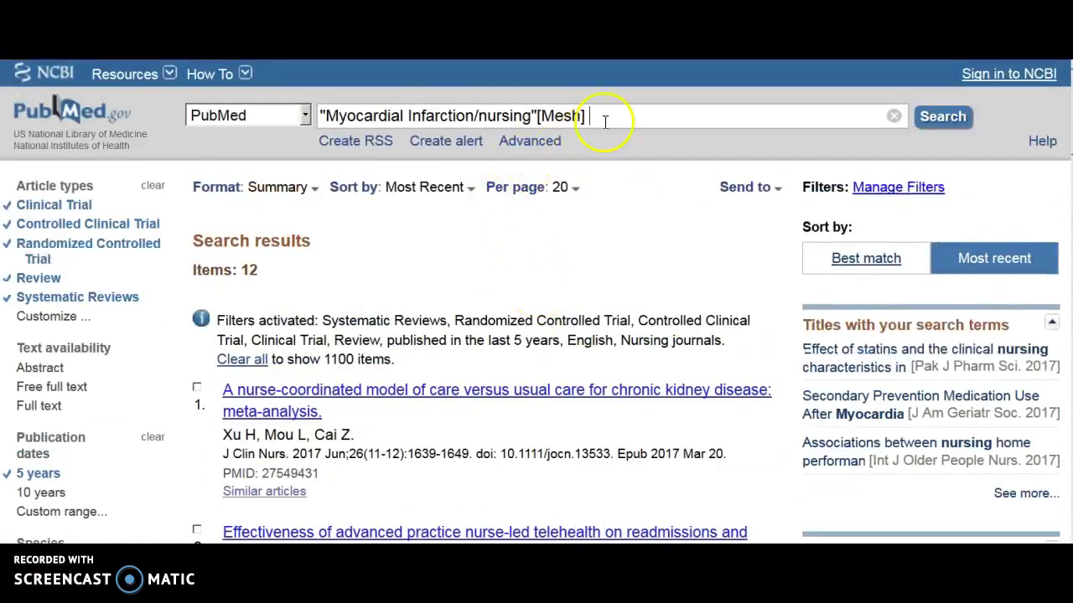
triple_click(606, 115)
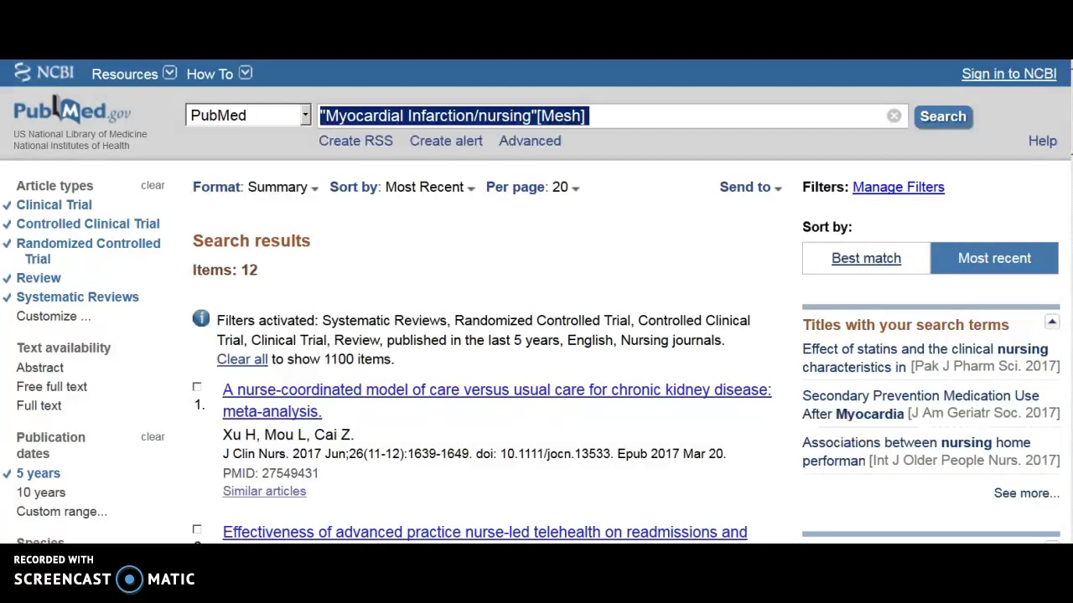
text(nursing home)
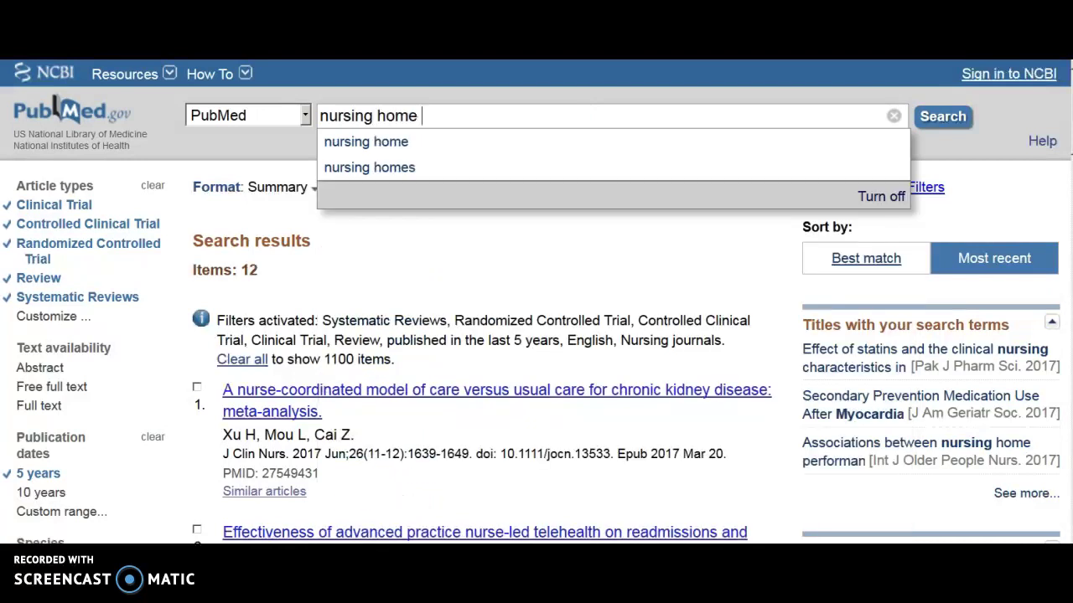
key(Escape)
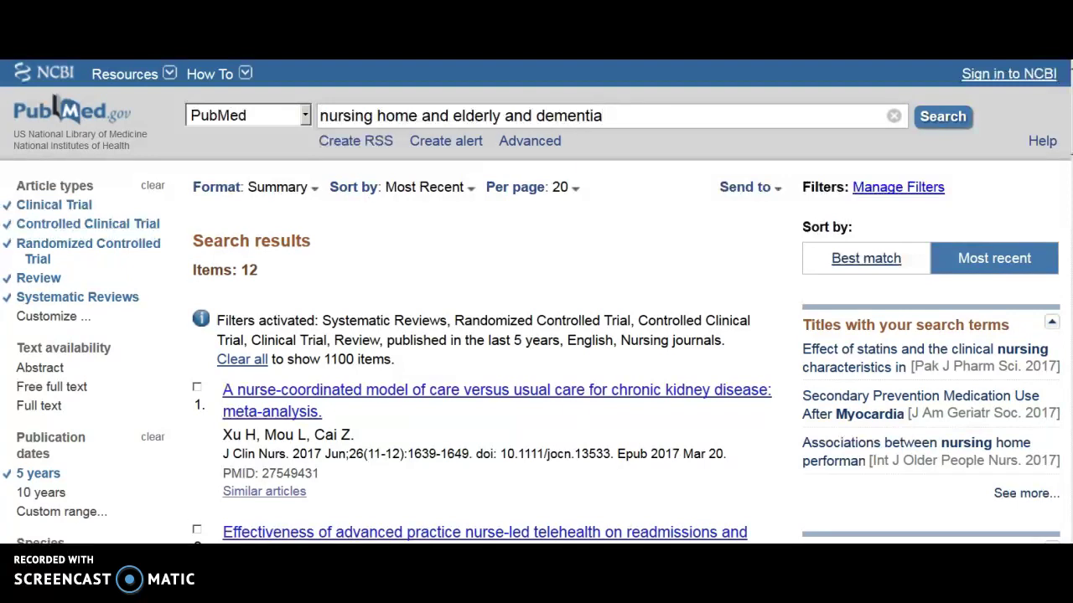
key(Return)
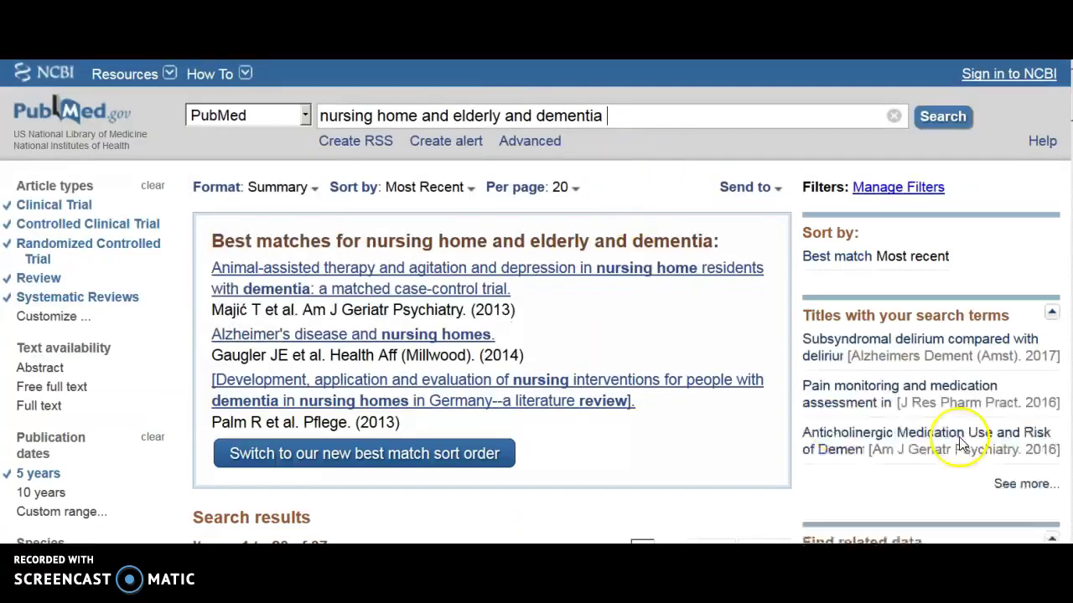
scroll(720, 494, down, 1)
scroll(727, 489, down, 1)
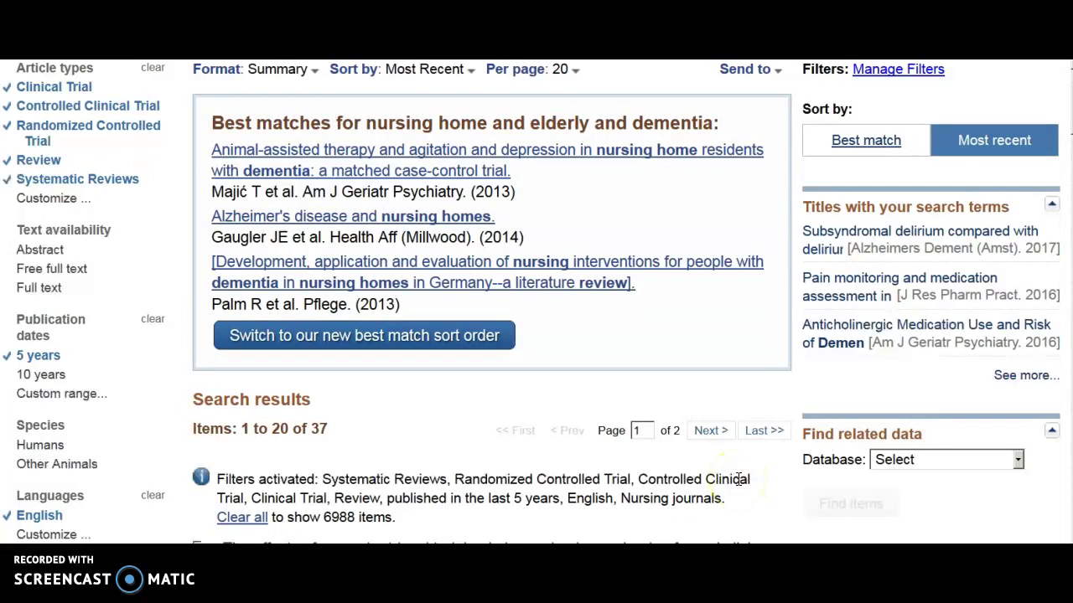
scroll(736, 478, down, 5)
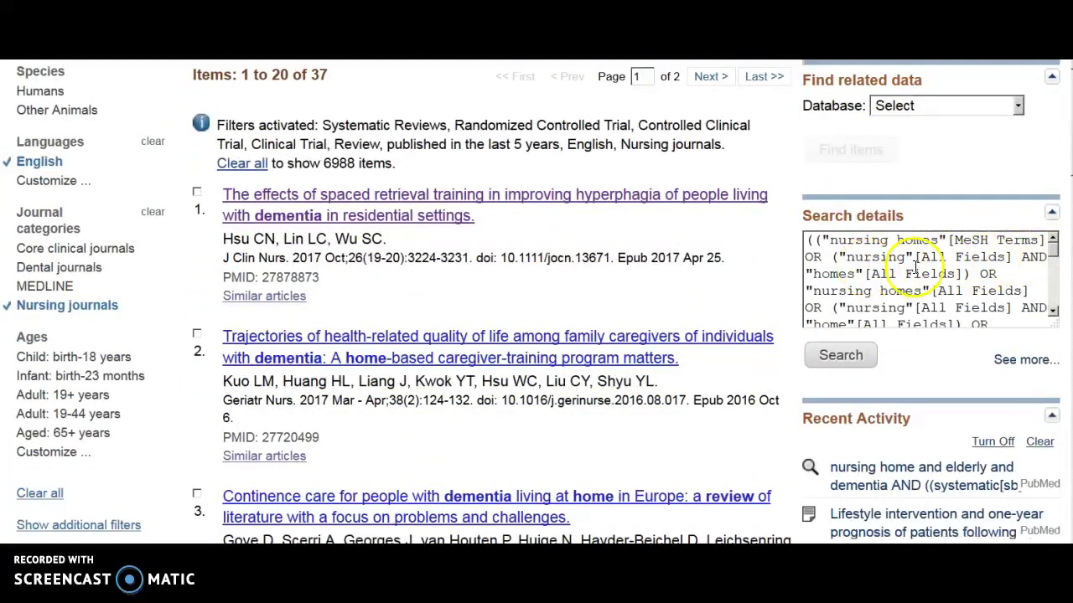
click(1052, 256)
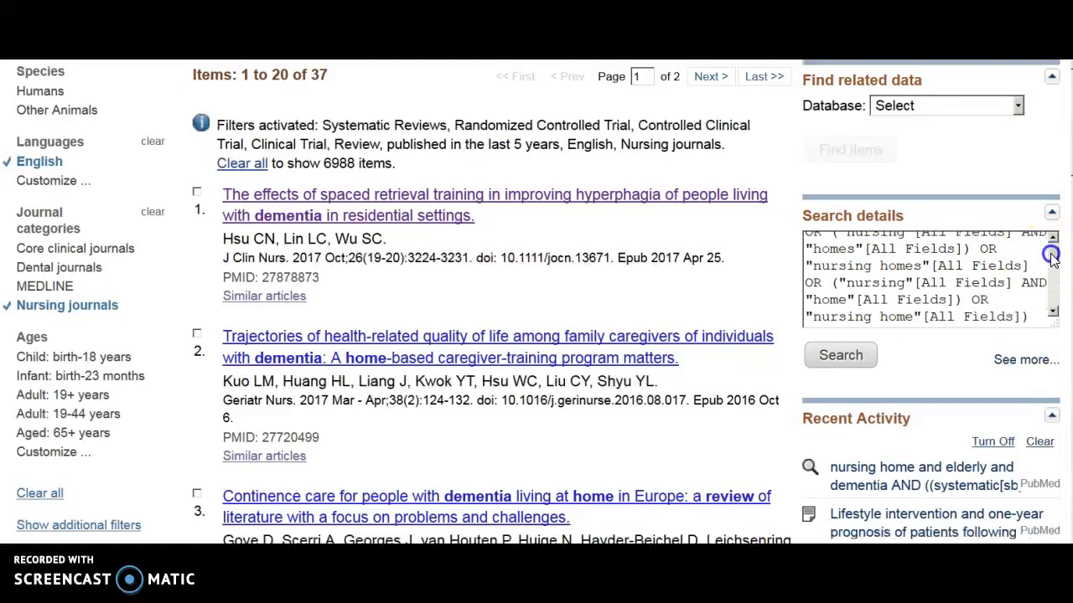
drag(1052, 256, 1053, 275)
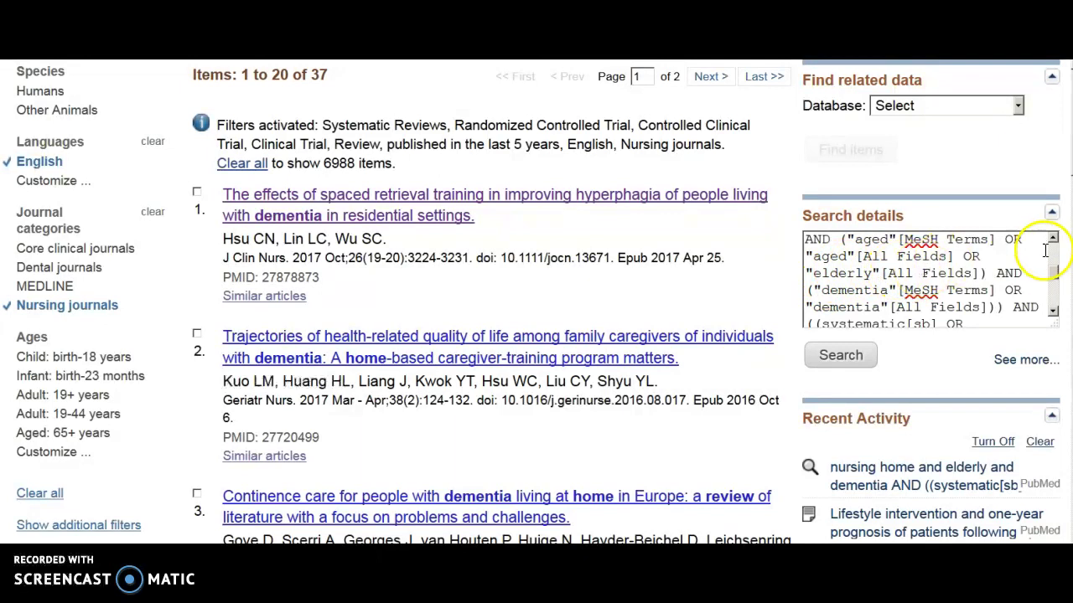
drag(903, 241, 946, 240)
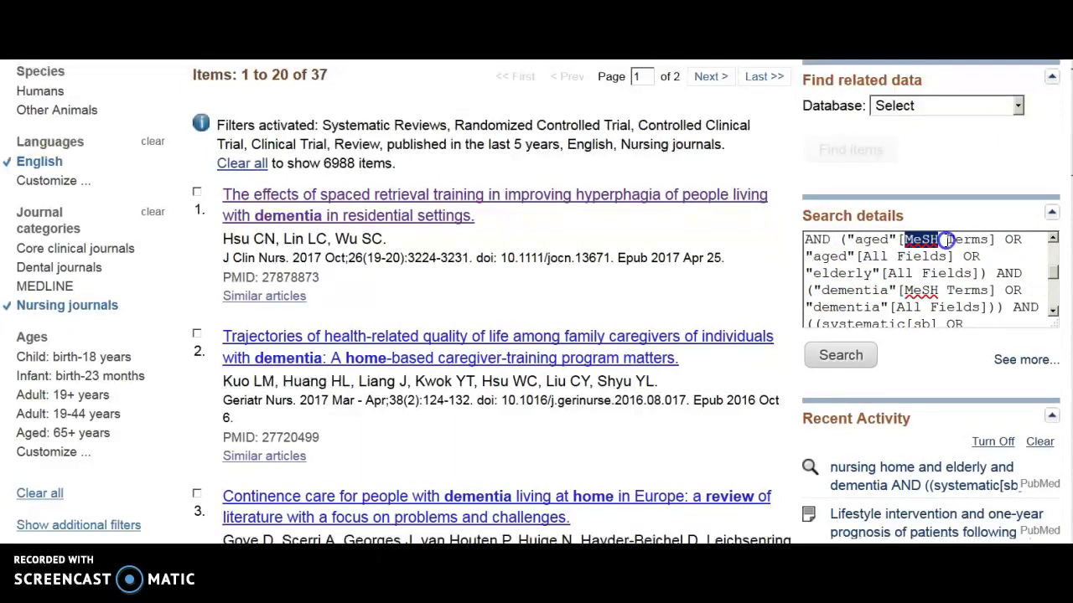
click(891, 273)
drag(891, 274, 978, 273)
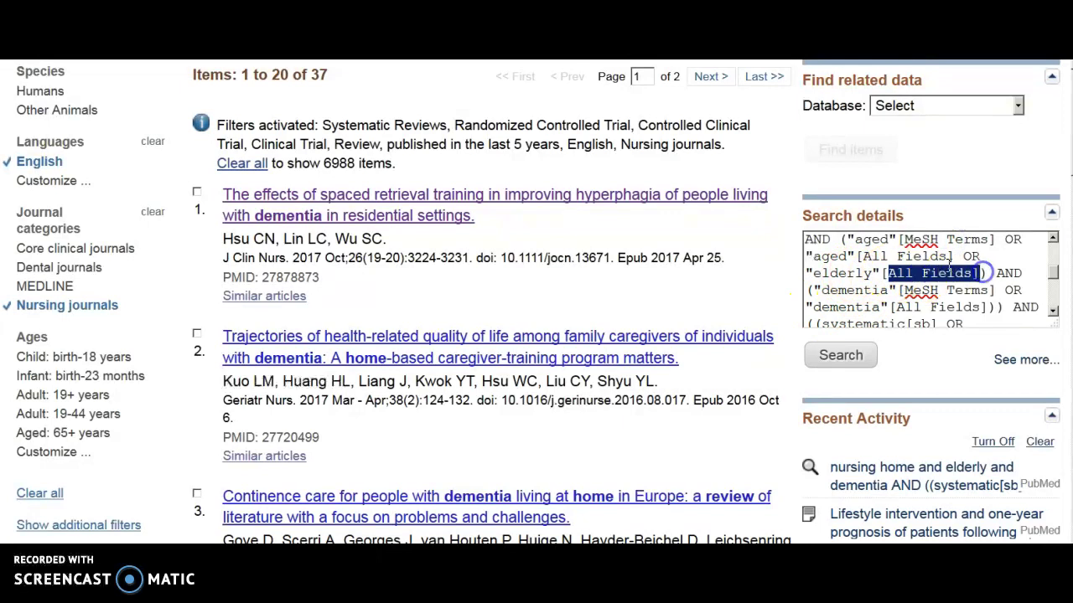
click(893, 248)
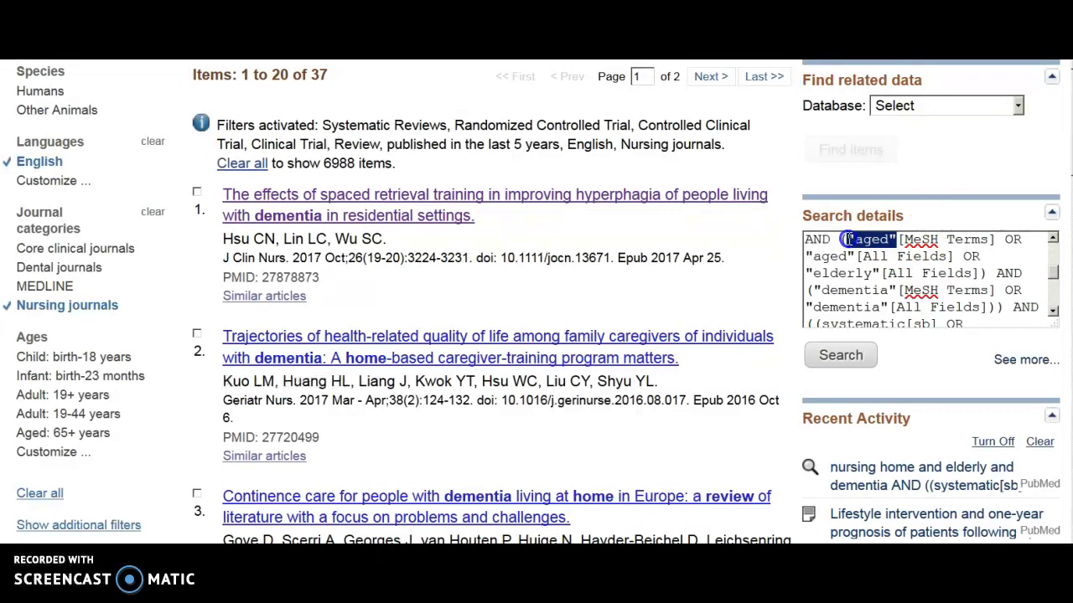
scroll(880, 276, down, 1)
click(828, 282)
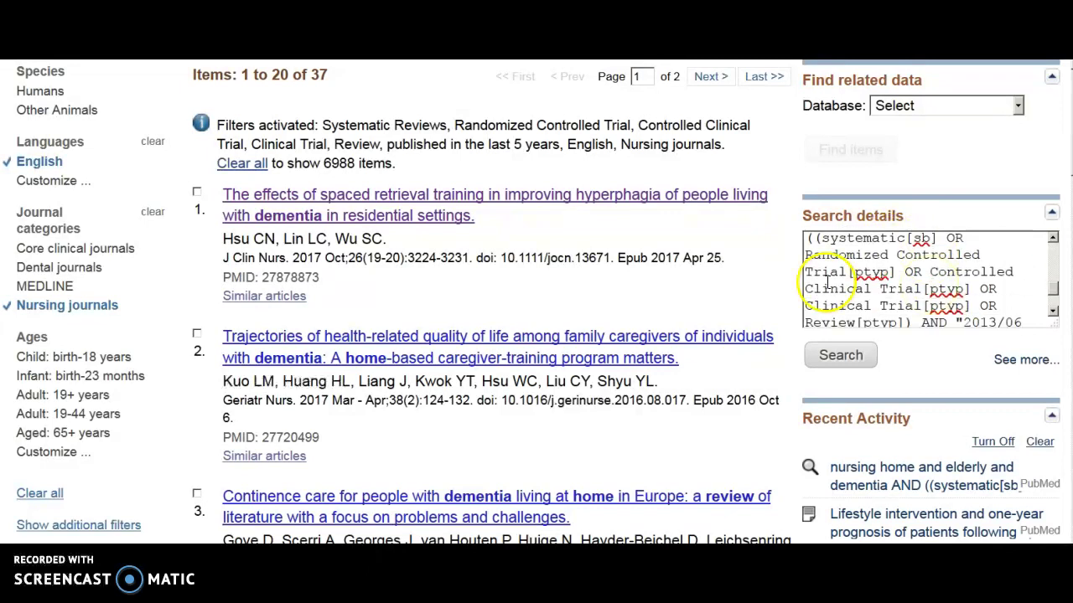
scroll(758, 259, up, 5)
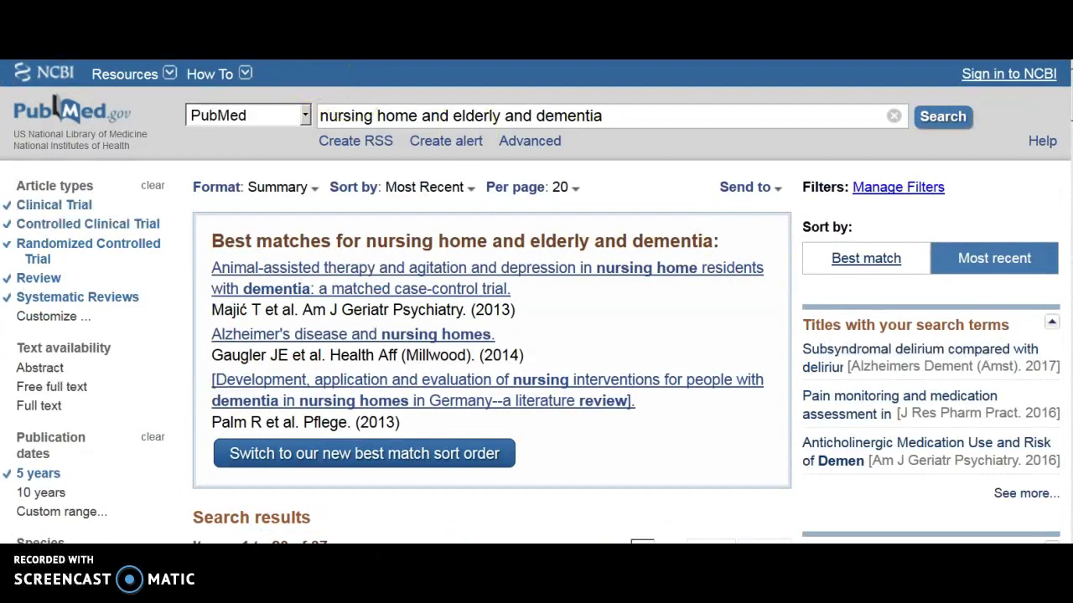
Step back three pages to the 'Myocardial Infarction/nursing'[Mesh] search with 6 filtered results.
key(alt+Left)
key(alt+Left)
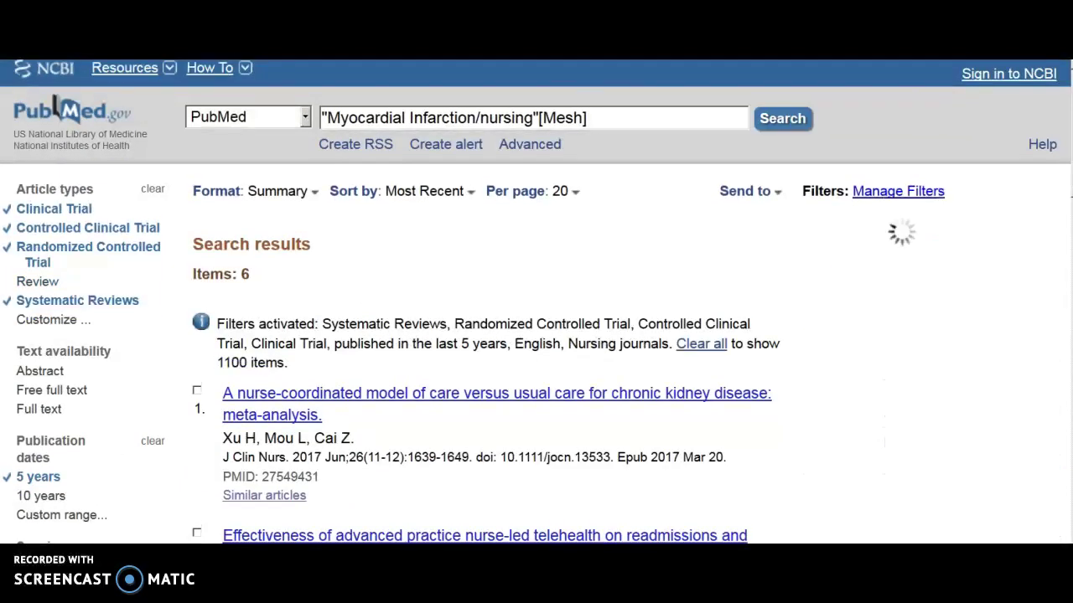
key(alt+Left)
key(alt+Left)
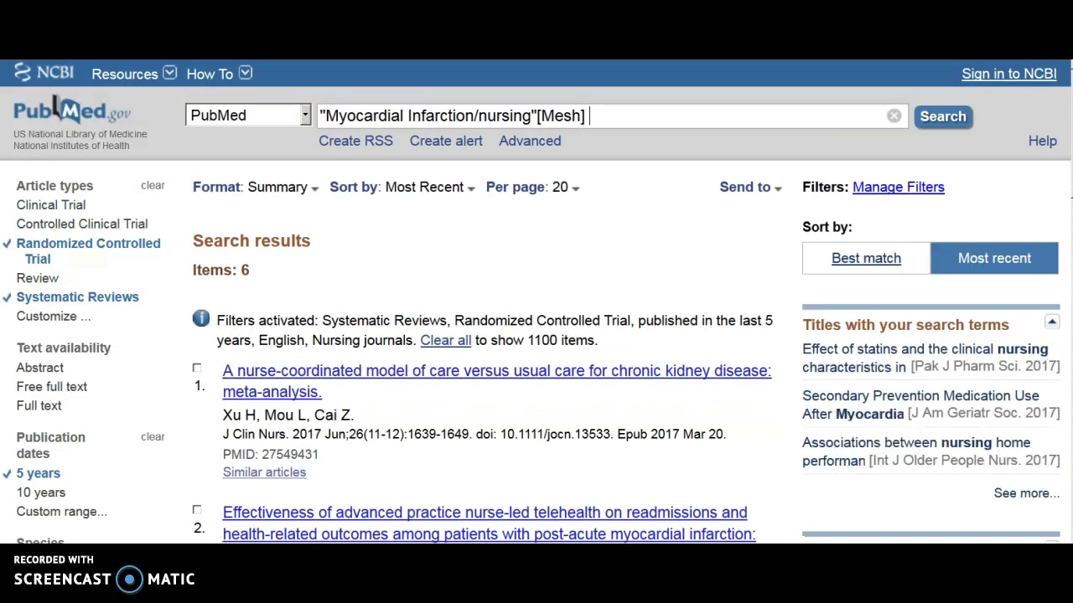
key(alt+Left)
key(alt+Left)
key(alt+Left)
key(alt+Left)
key(alt+Left)
key(alt+Left)
key(alt+Left)
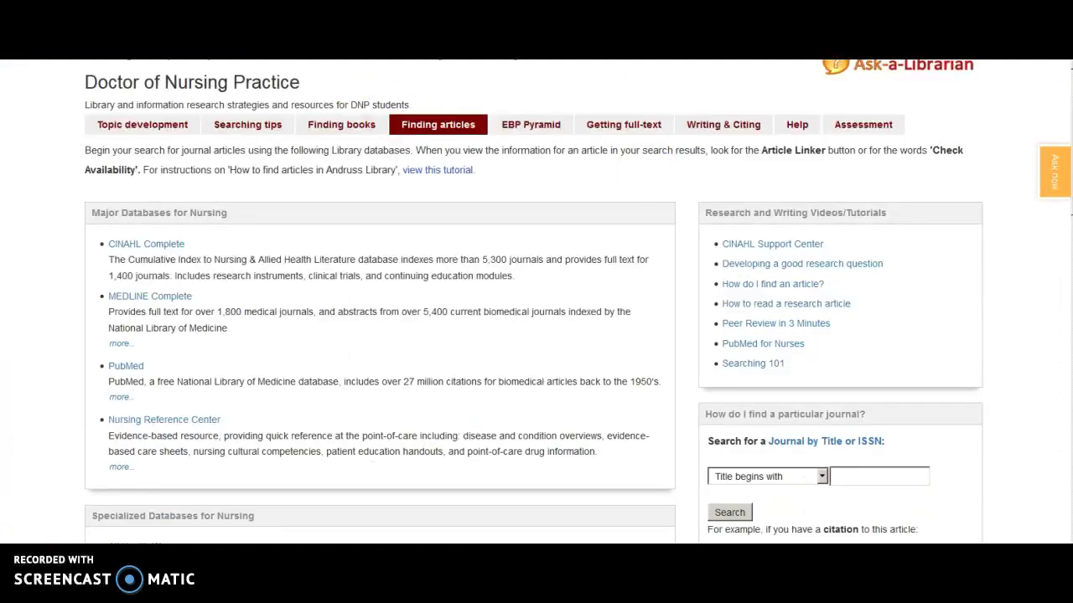
Open the NLM PubMed for Nurses tutorial from the Research and Writing Videos/Tutorials box.
click(846, 263)
click(759, 347)
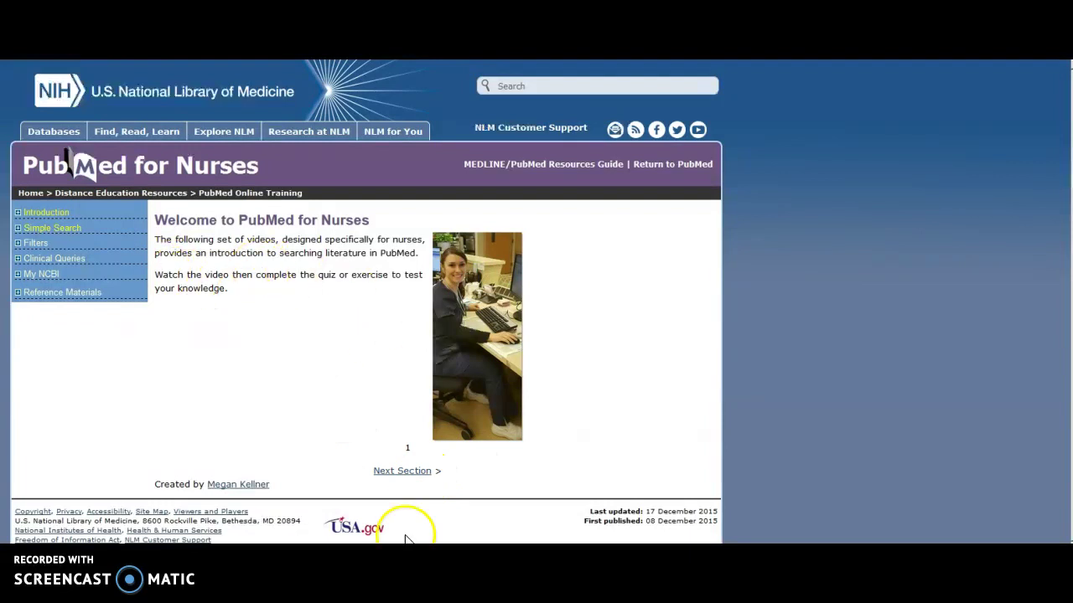
Expand the tutorial's Simple Search and Filters sections, then return to the guide's Finding articles tab.
click(20, 228)
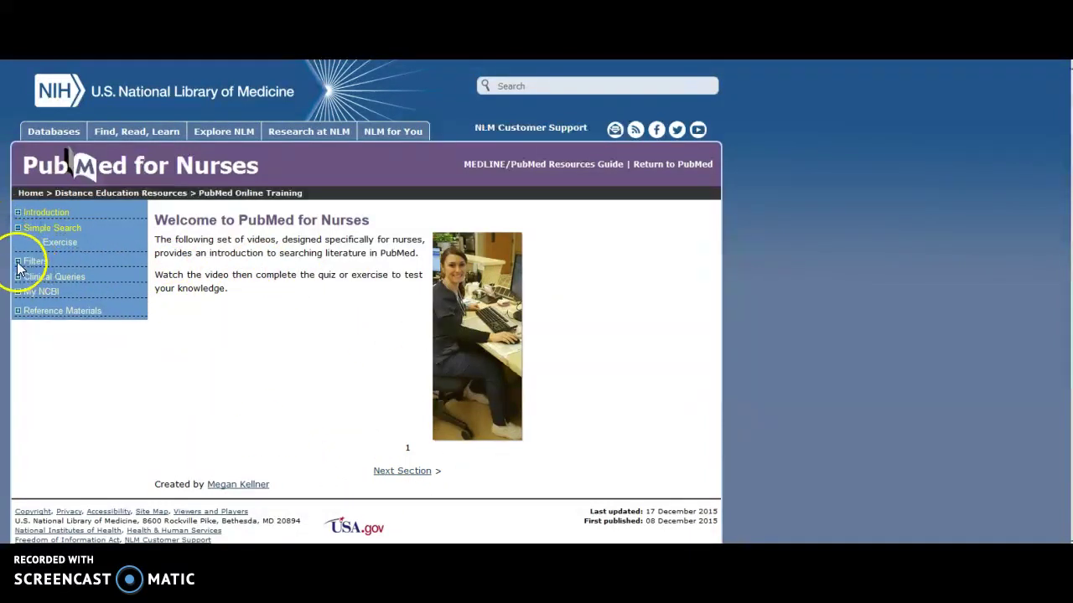
click(17, 262)
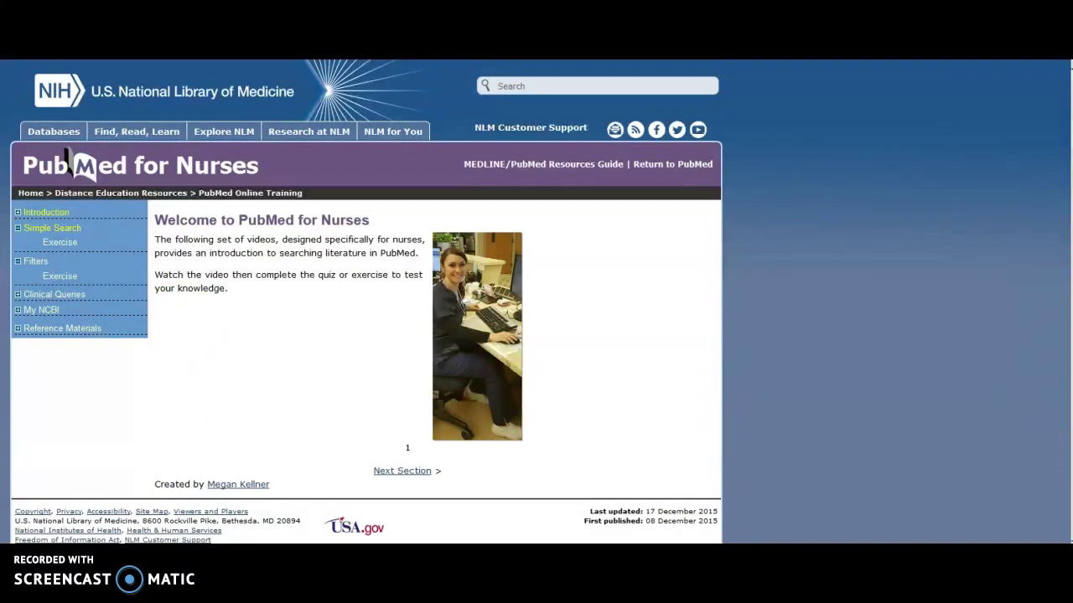
key(alt+Left)
click(752, 325)
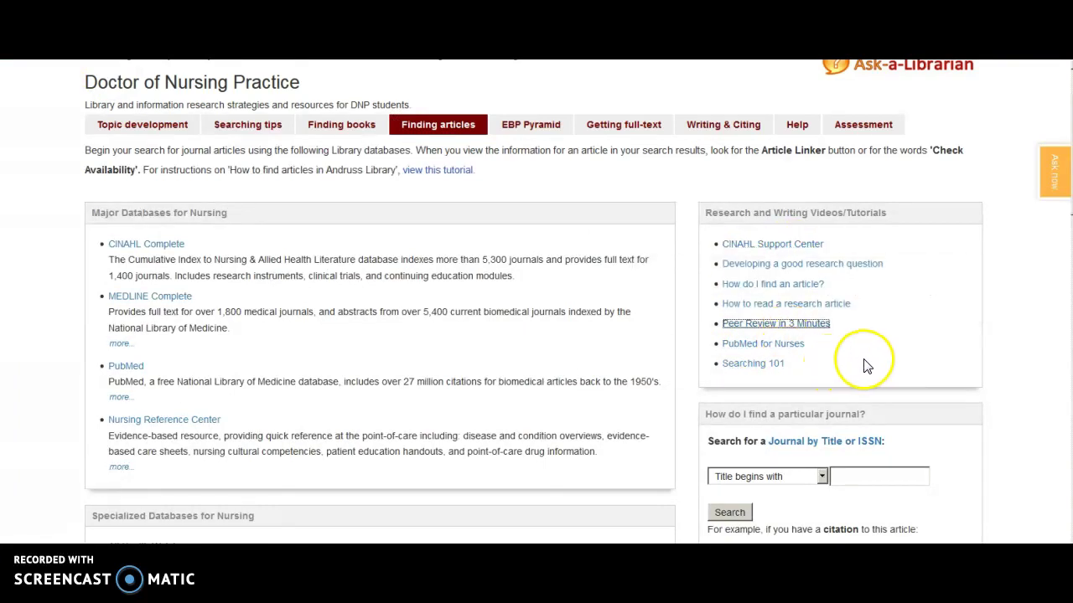
Scroll the Finding articles page, then switch to the Help tab with tutorials, PICO video and subject guide.
scroll(900, 361, down, 3)
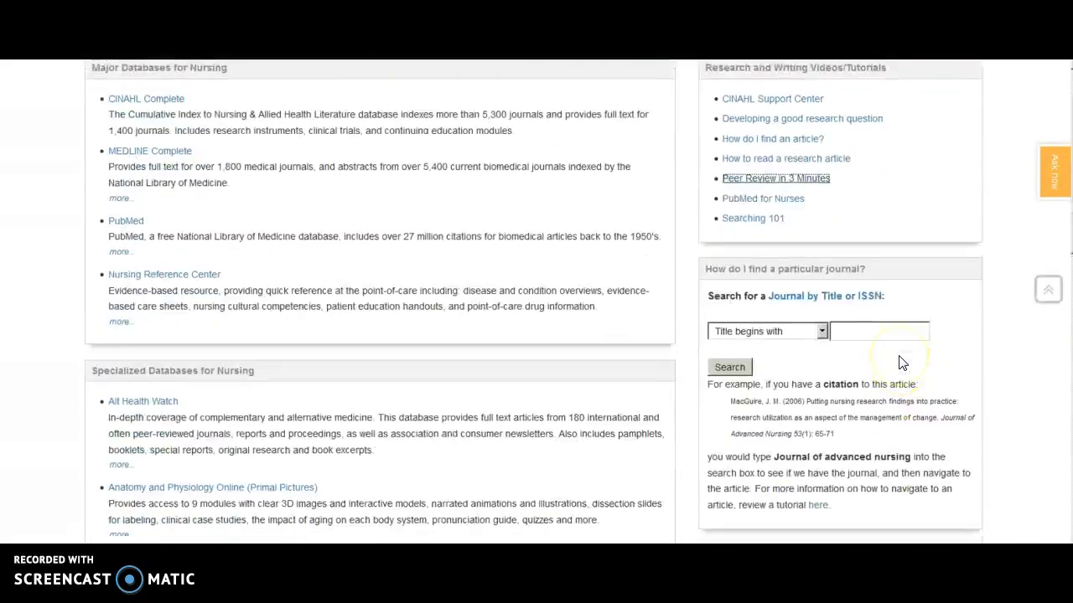
scroll(902, 363, up, 3)
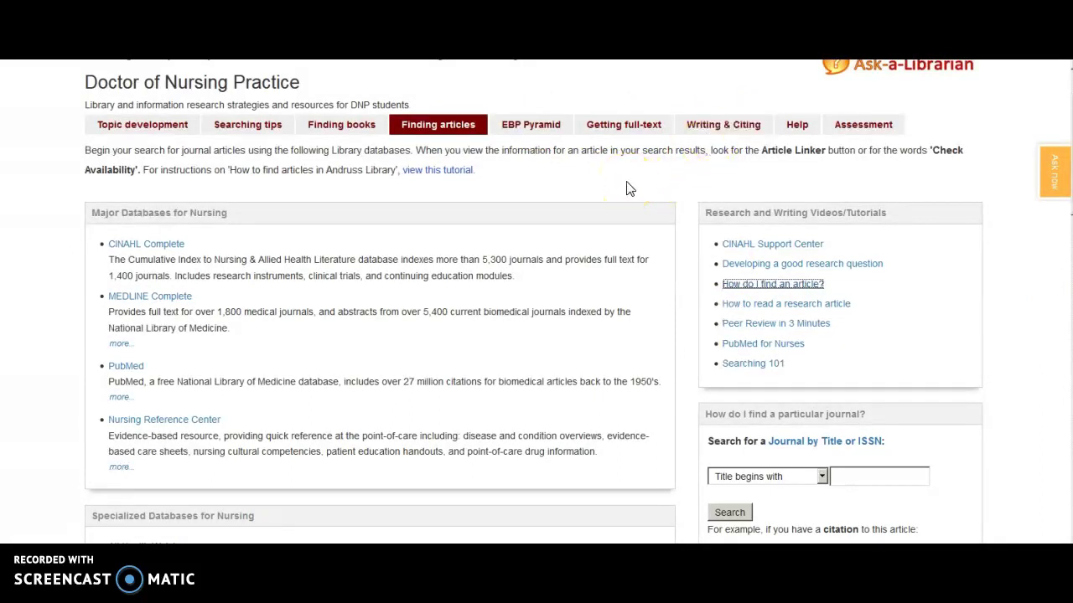
scroll(624, 190, up, 1)
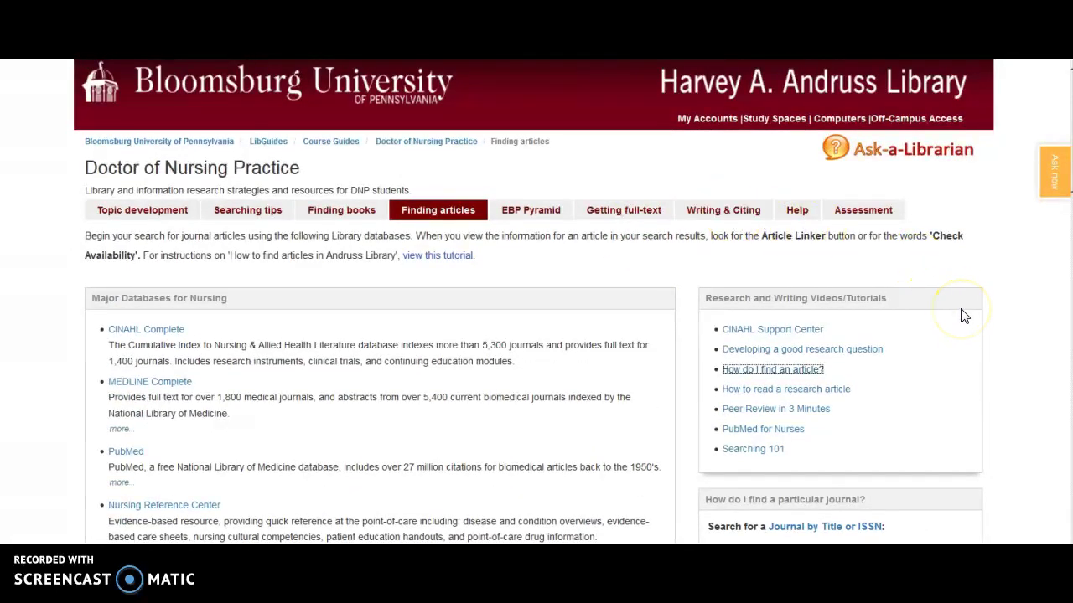
click(796, 210)
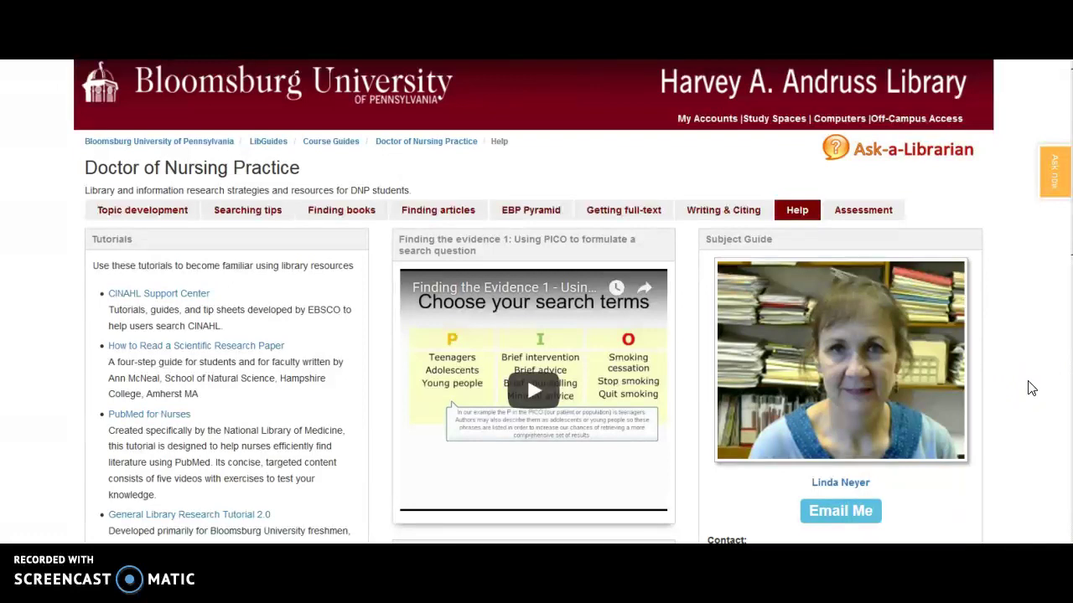
Open the Andruss Library's Librarian Experts schedule and browse the weekly calendar to May 28 – June 3.
click(890, 98)
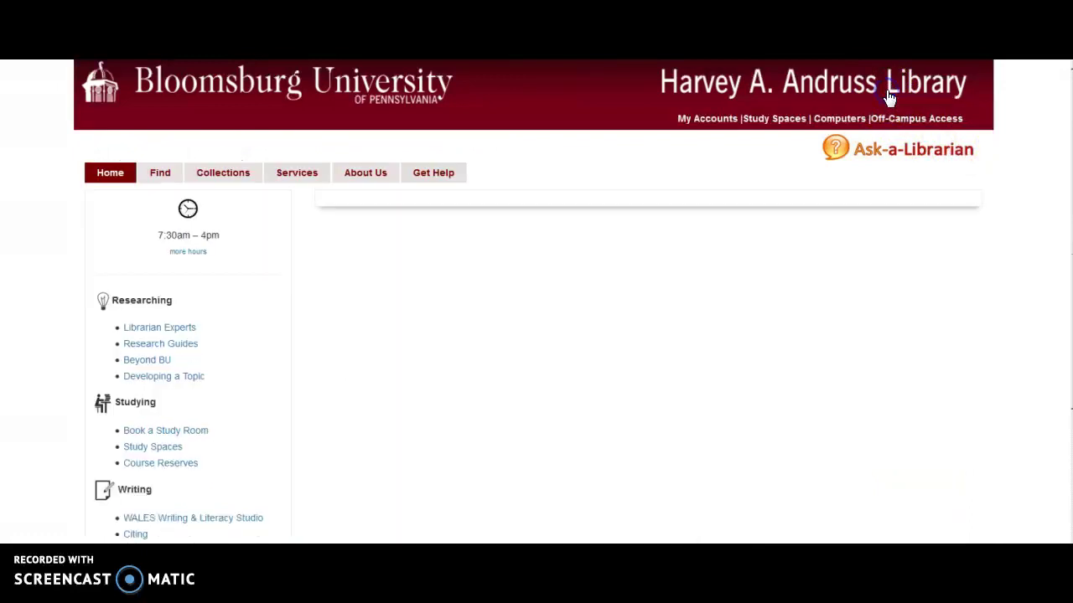
click(186, 333)
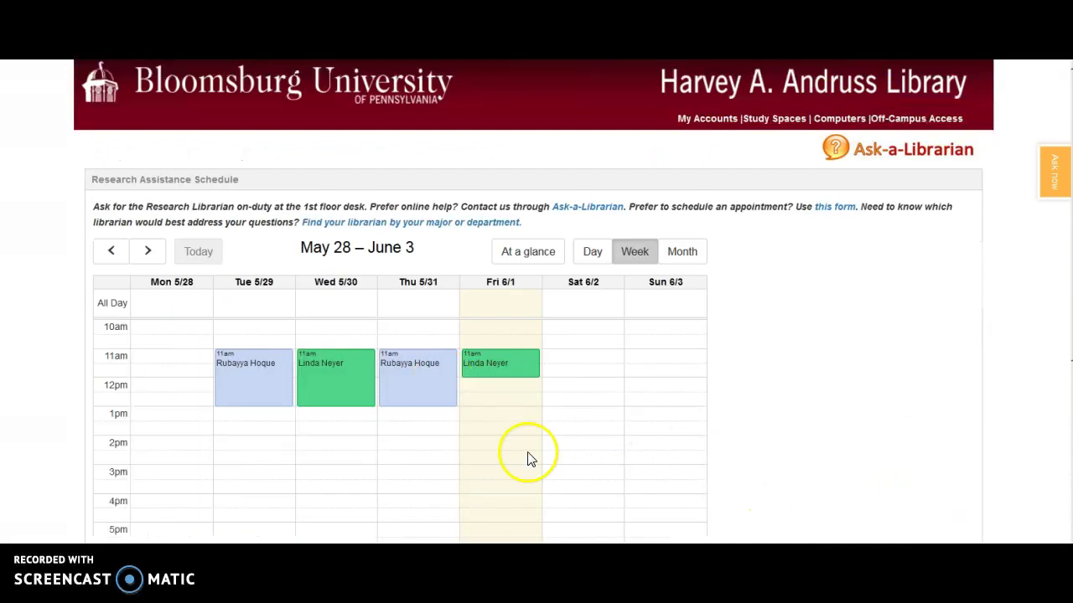
click(113, 252)
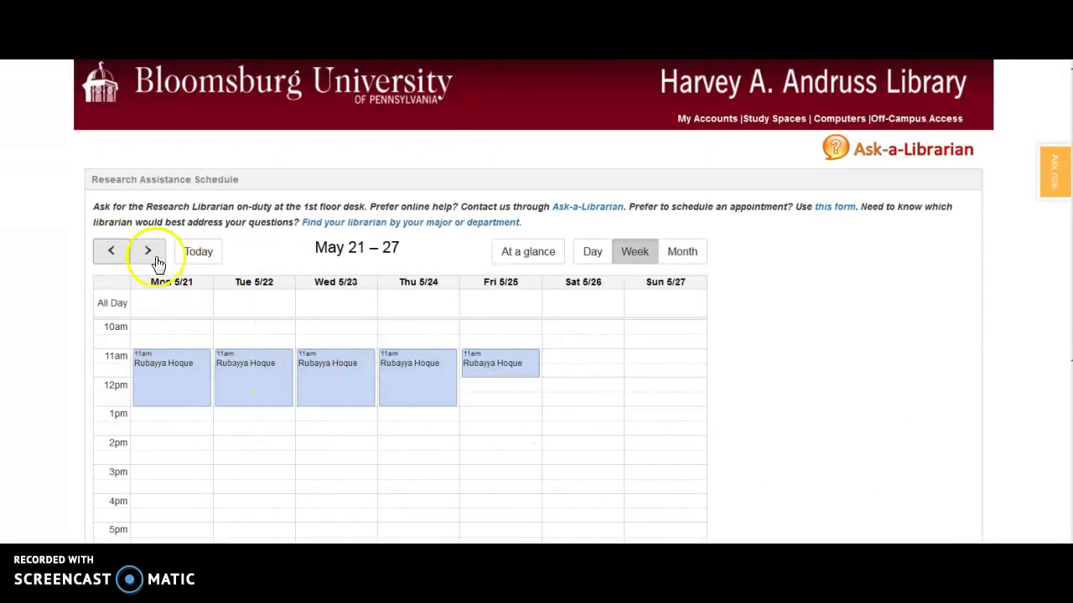
click(149, 251)
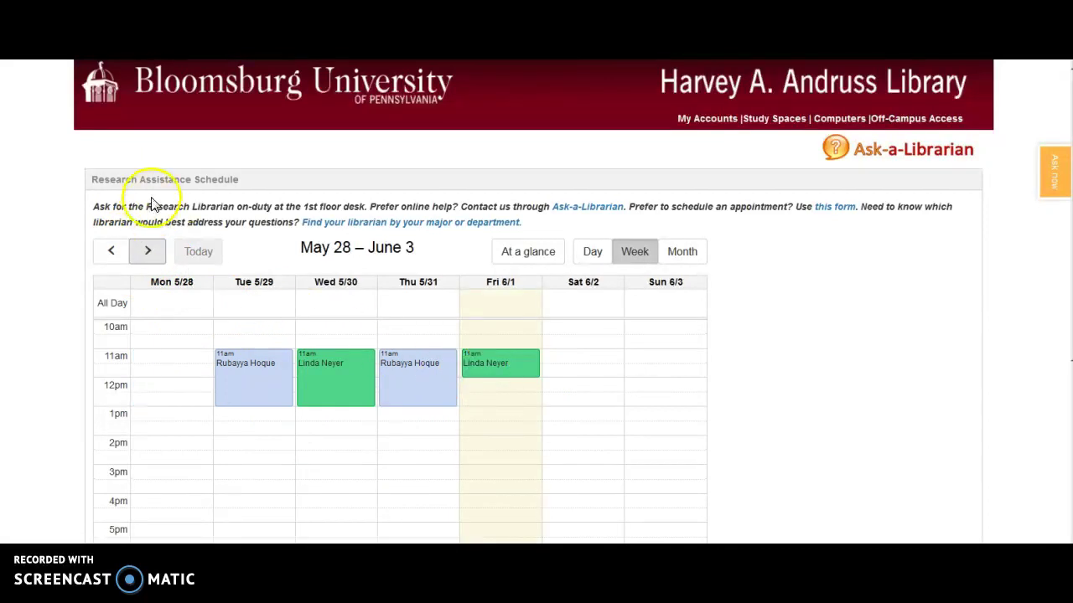